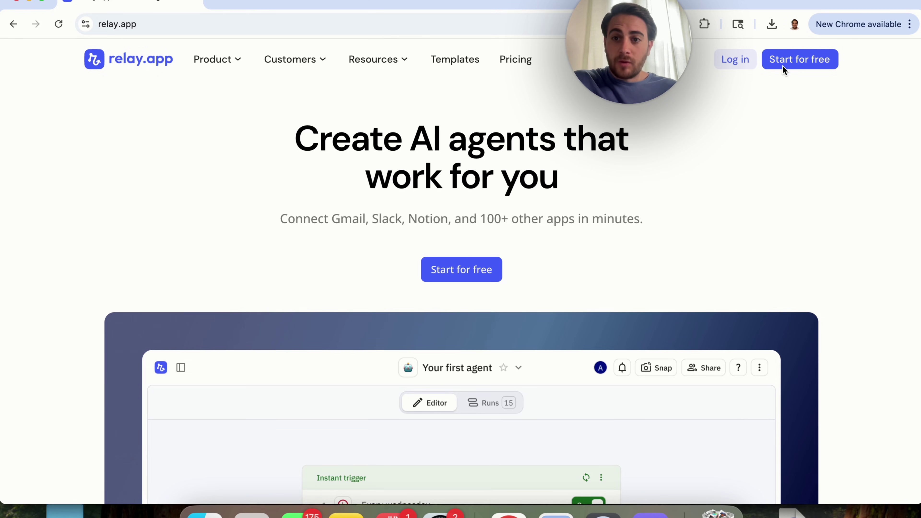
Sign in to Relay.app with a Google account to reach the home dashboard
left_click(804, 60)
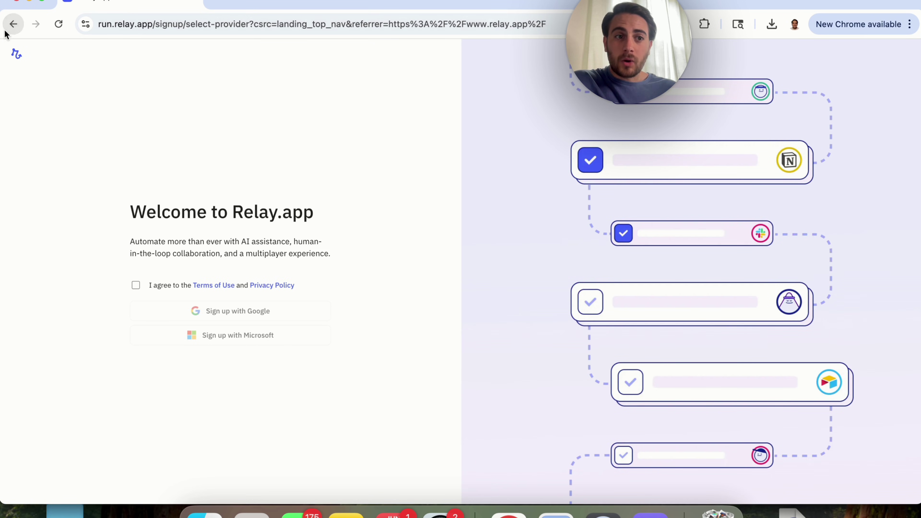
left_click(13, 24)
left_click(733, 60)
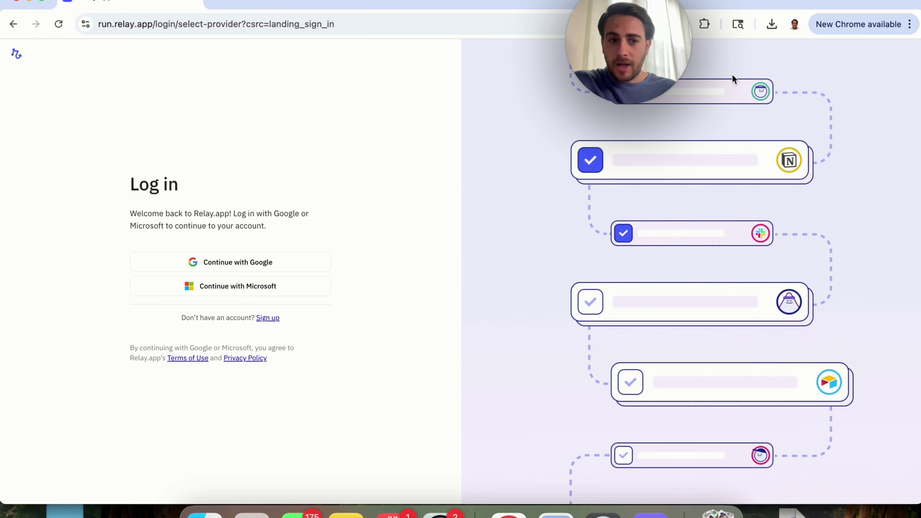
left_click(275, 267)
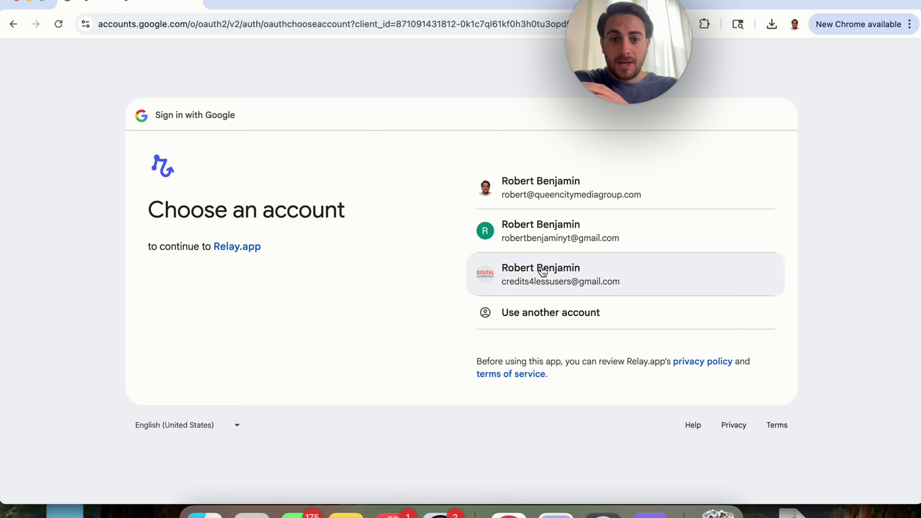
left_click(541, 268)
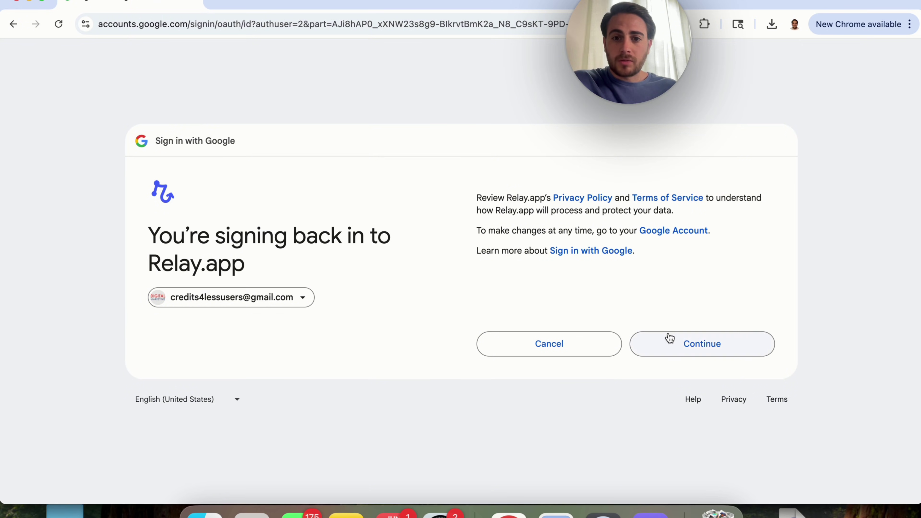
left_click(667, 338)
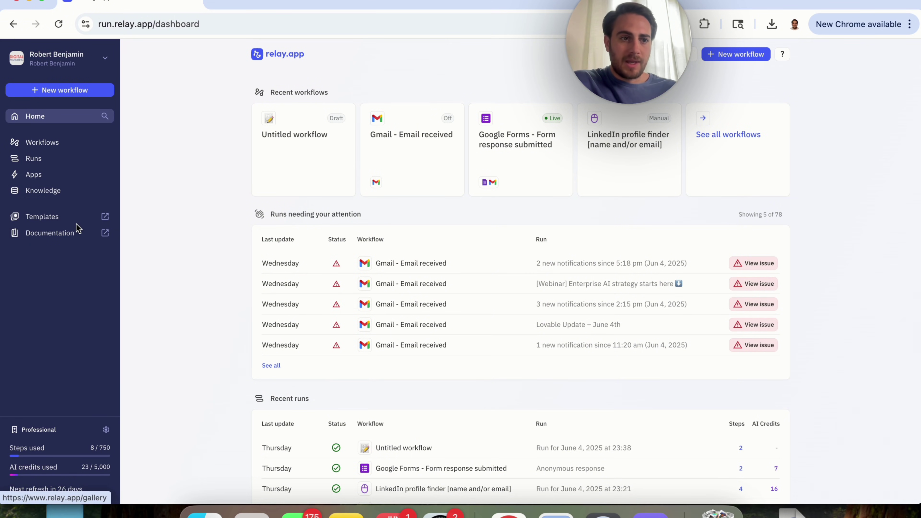
left_click(61, 176)
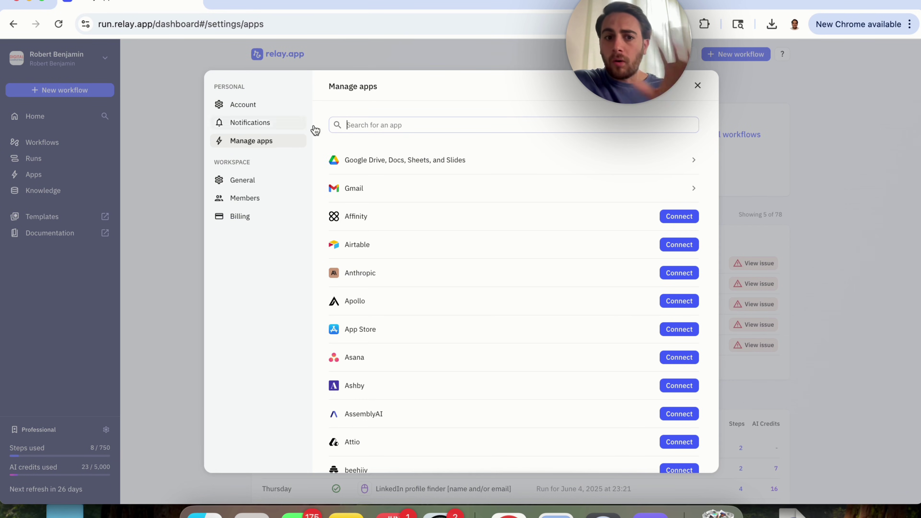
scroll(412, 266, "down", 10)
scroll(411, 266, "up", 10)
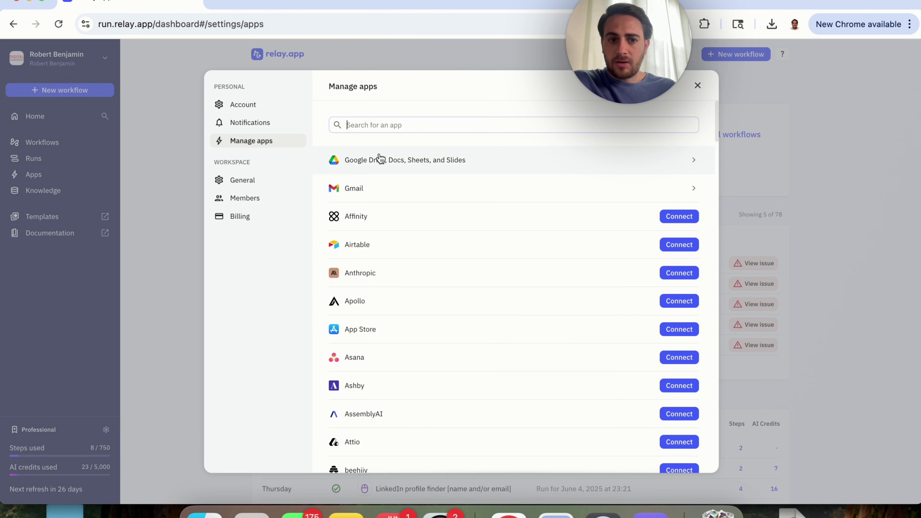
scroll(434, 304, "down", 20)
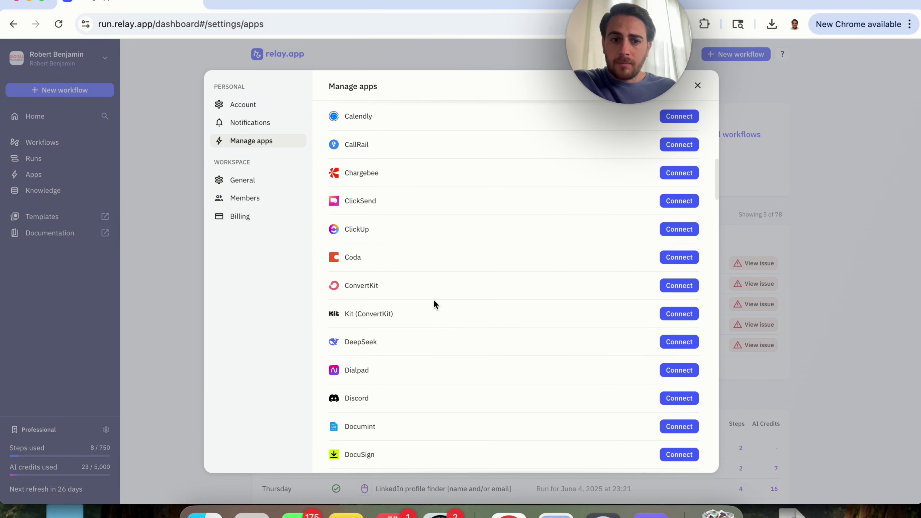
scroll(434, 303, "down", 15)
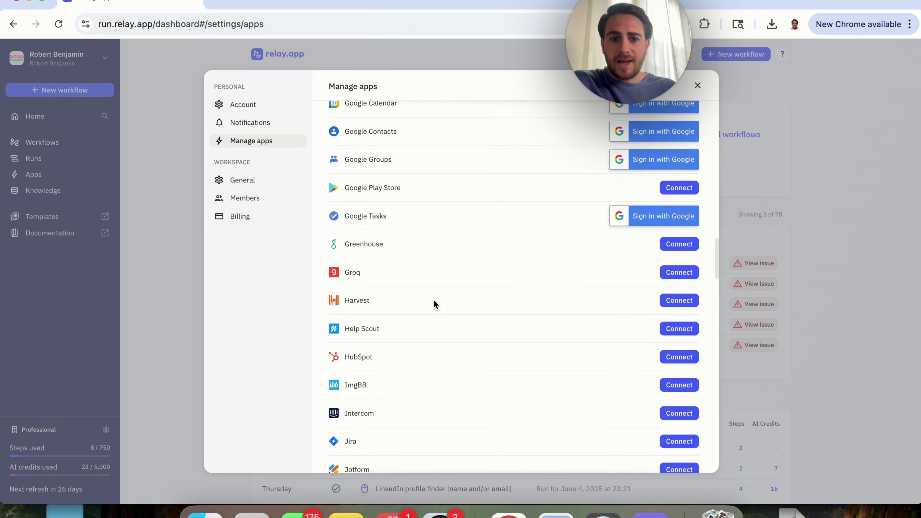
scroll(434, 304, "down", 15)
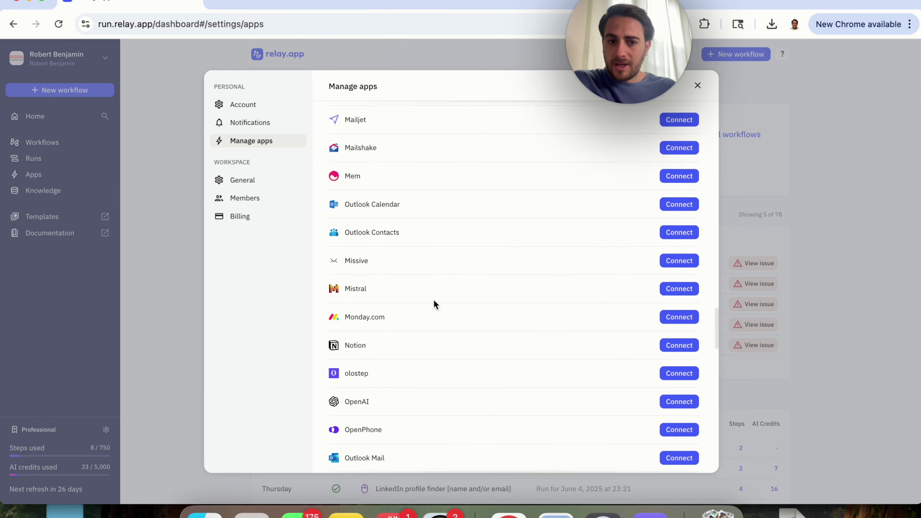
scroll(434, 304, "down", 2)
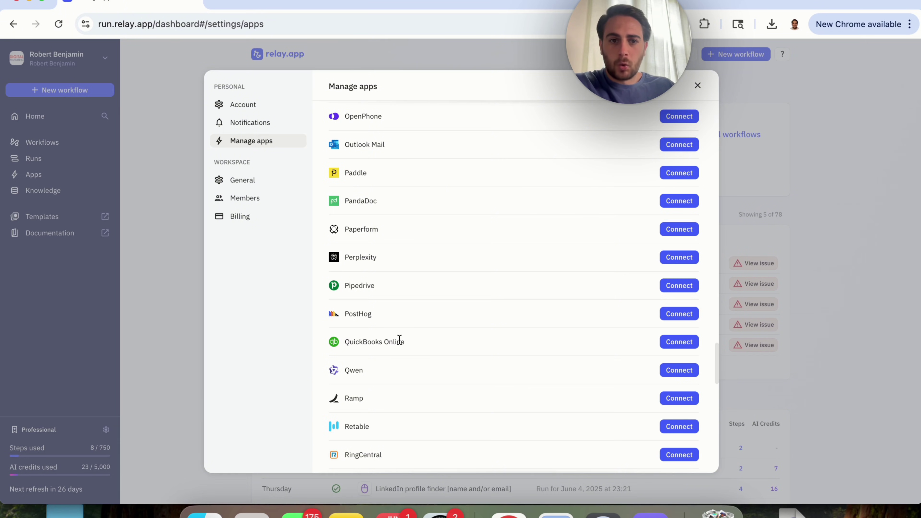
scroll(400, 339, "up", 15)
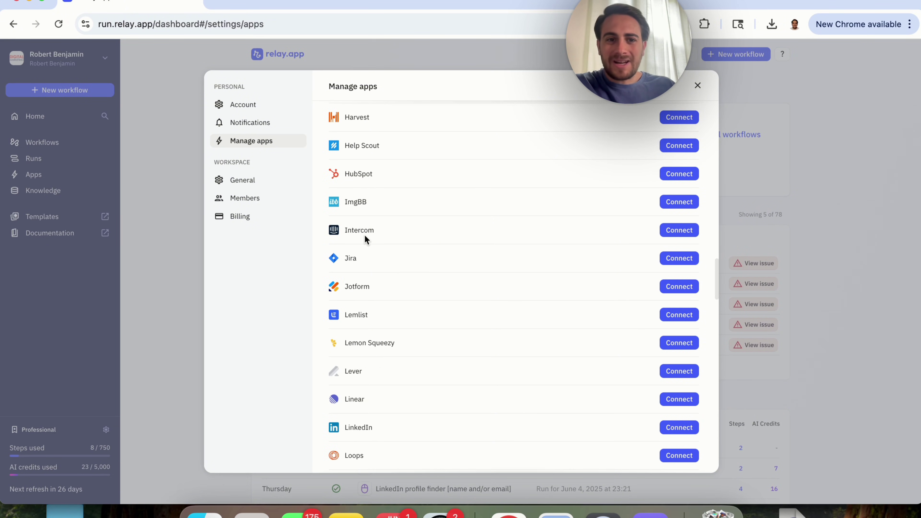
scroll(352, 165, "up", 12)
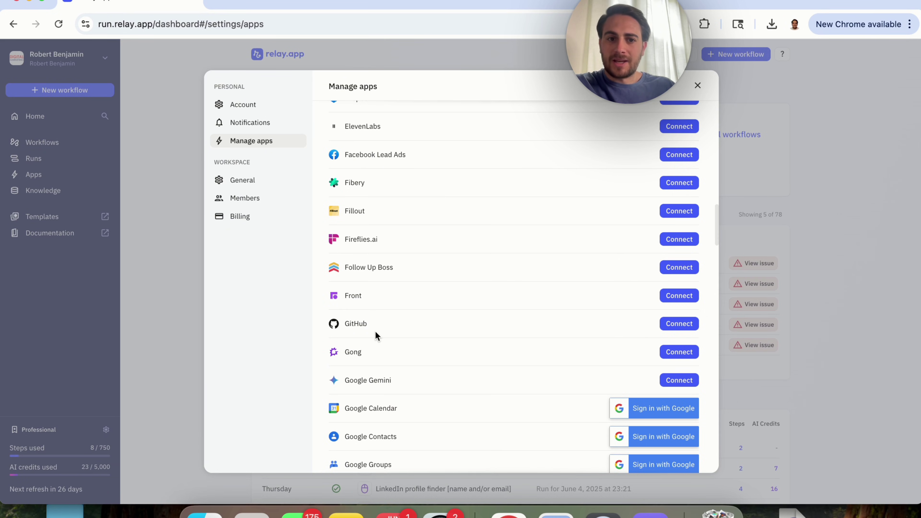
scroll(375, 330, "up", 3)
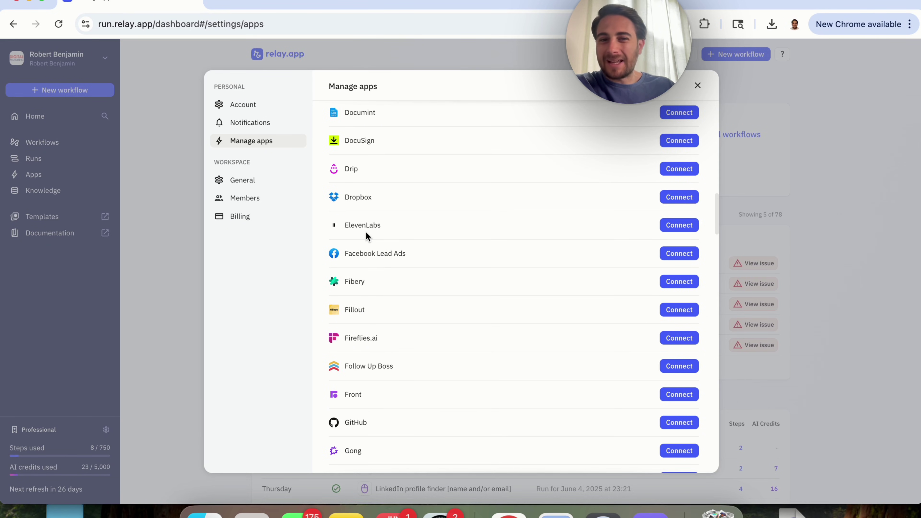
scroll(366, 236, "up", 12)
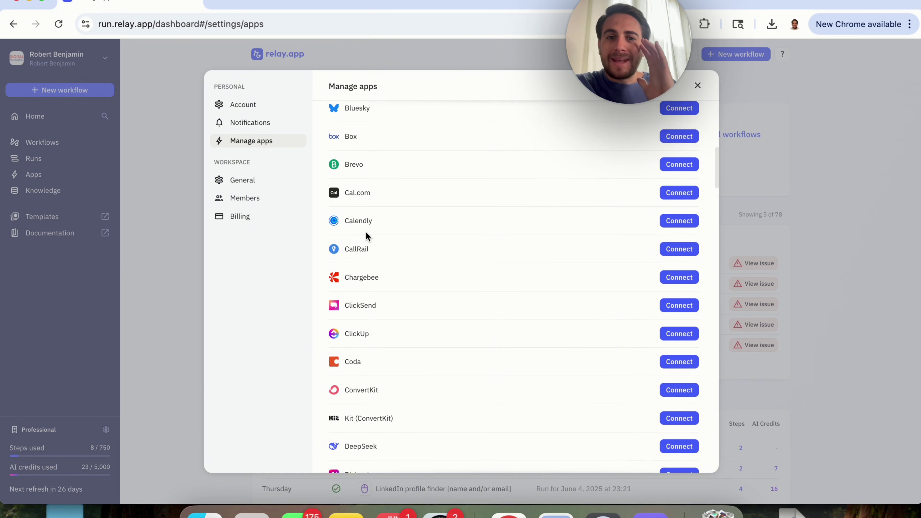
scroll(367, 237, "up", 1)
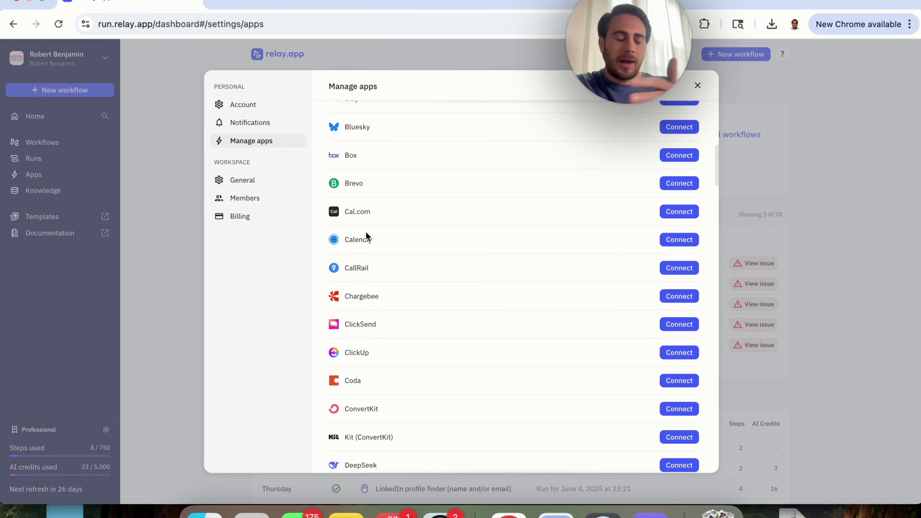
scroll(462, 250, "up", 9)
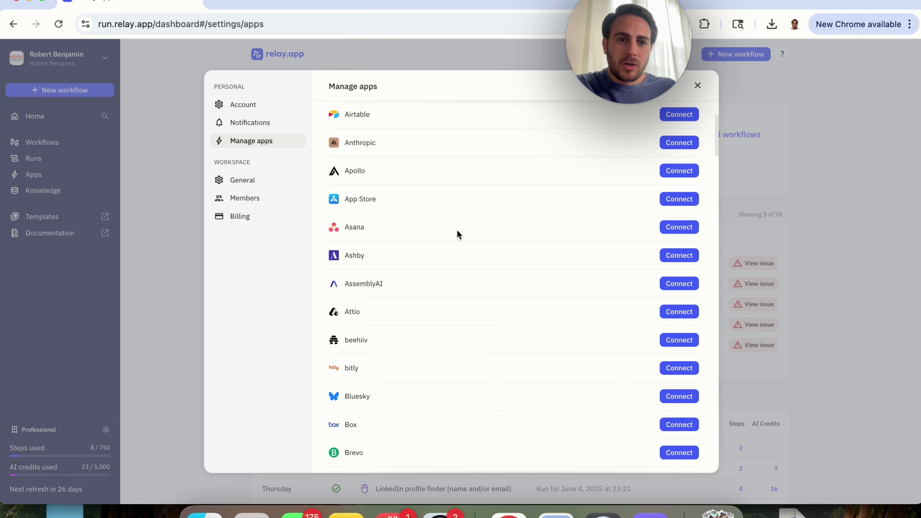
scroll(456, 230, "up", 5)
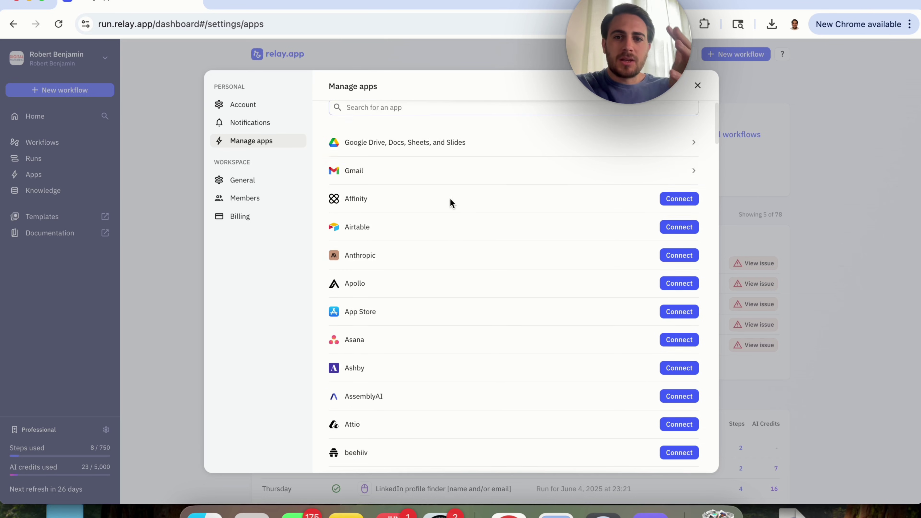
left_click(697, 86)
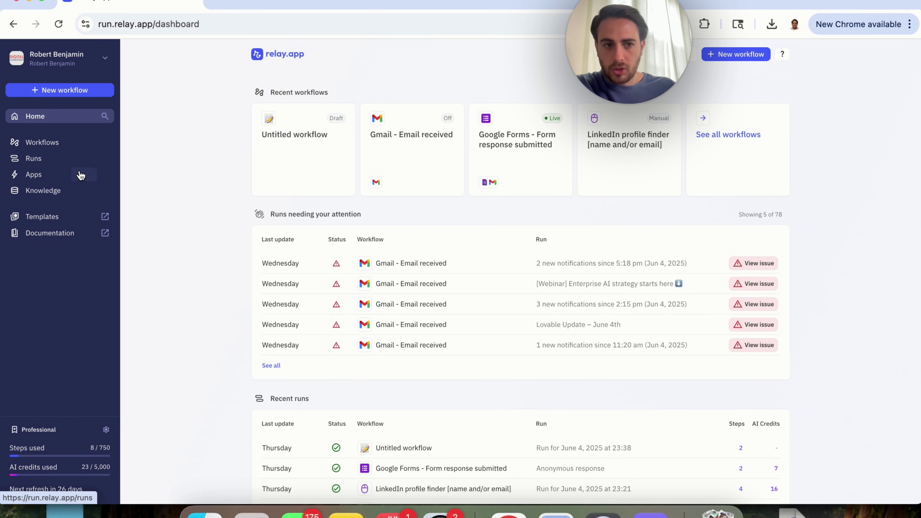
left_click(46, 191)
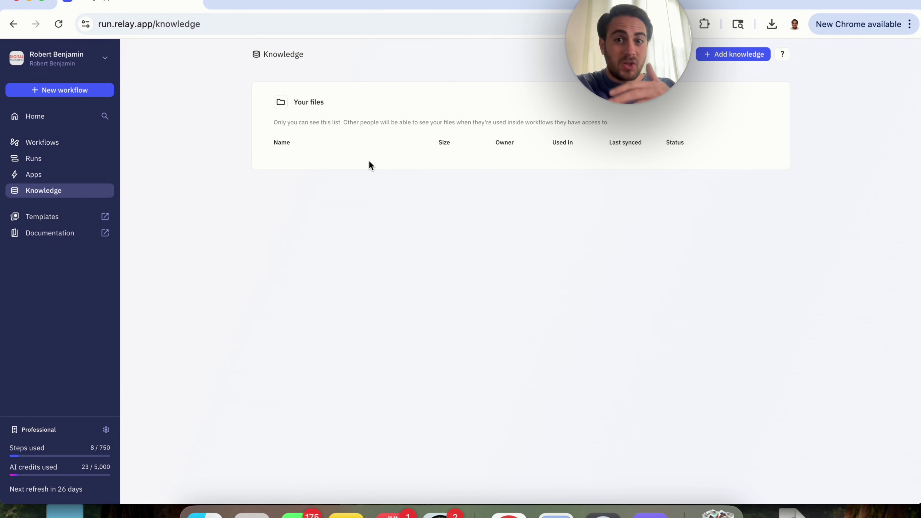
left_click(744, 57)
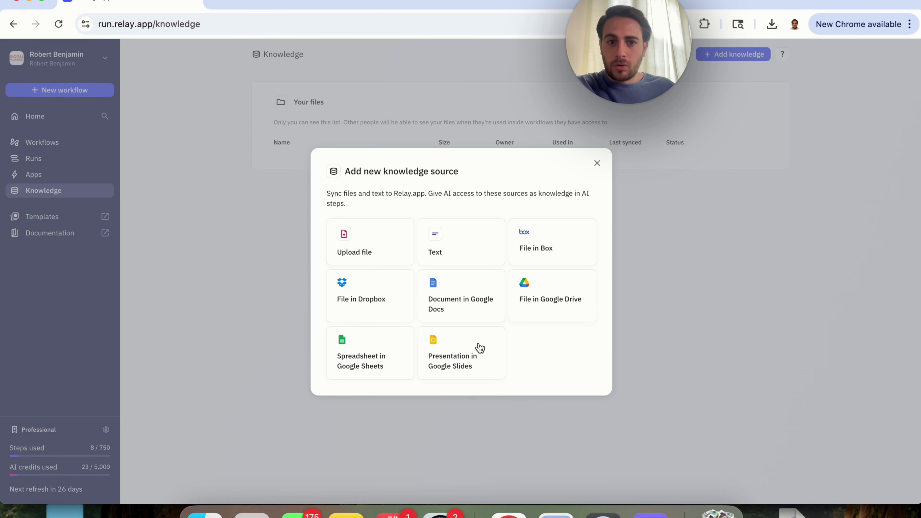
left_click(597, 163)
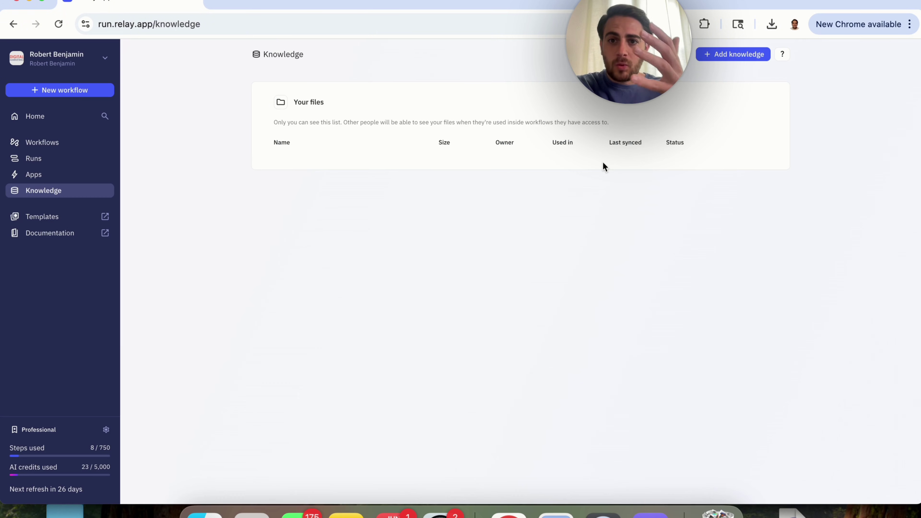
left_click(43, 117)
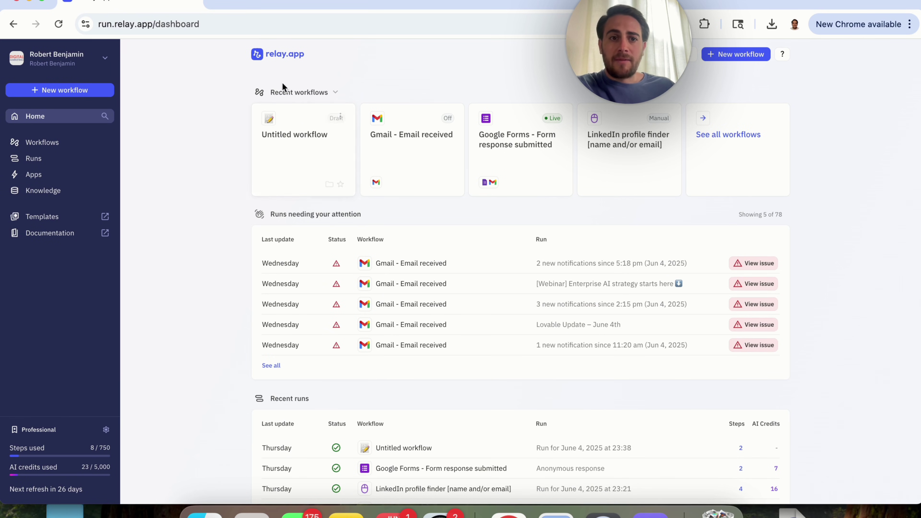
Scroll through the dashboard, then create a new Untitled workflow from the sidebar
scroll(253, 231, "down", 1)
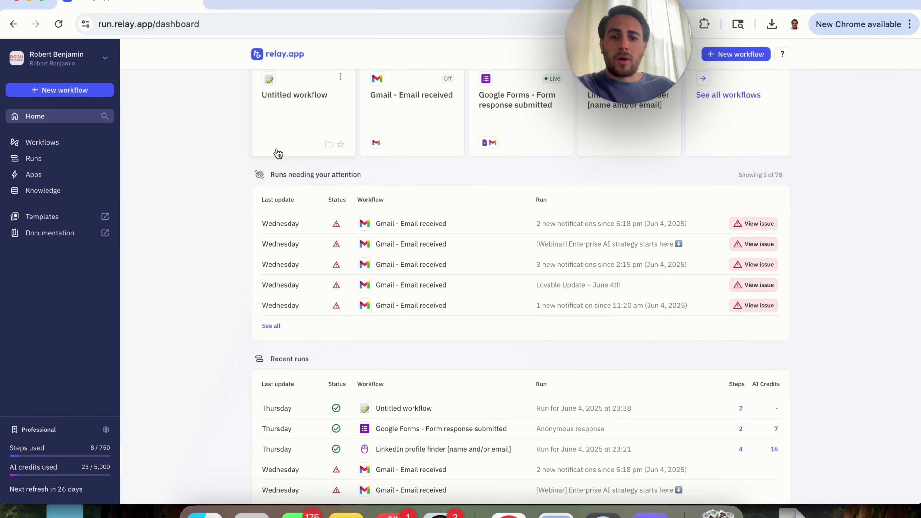
scroll(216, 199, "down", 6)
scroll(215, 199, "down", 1)
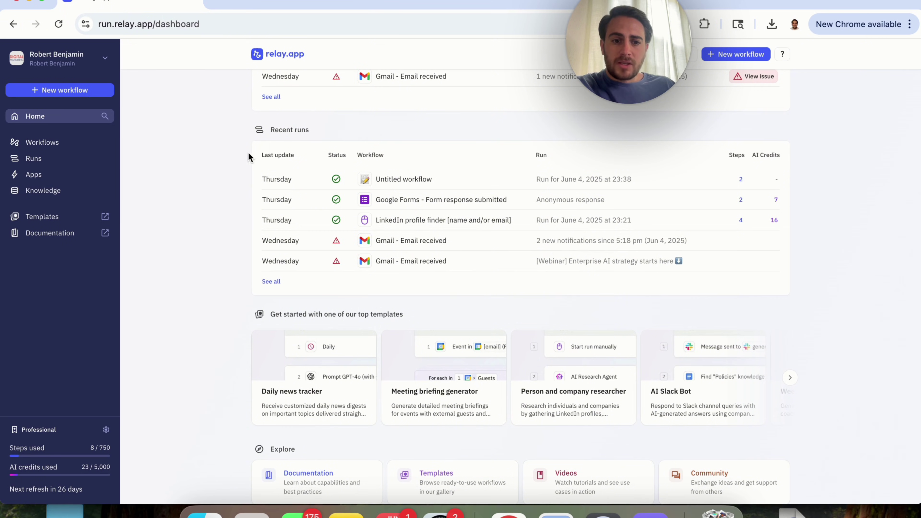
scroll(239, 218, "down", 2)
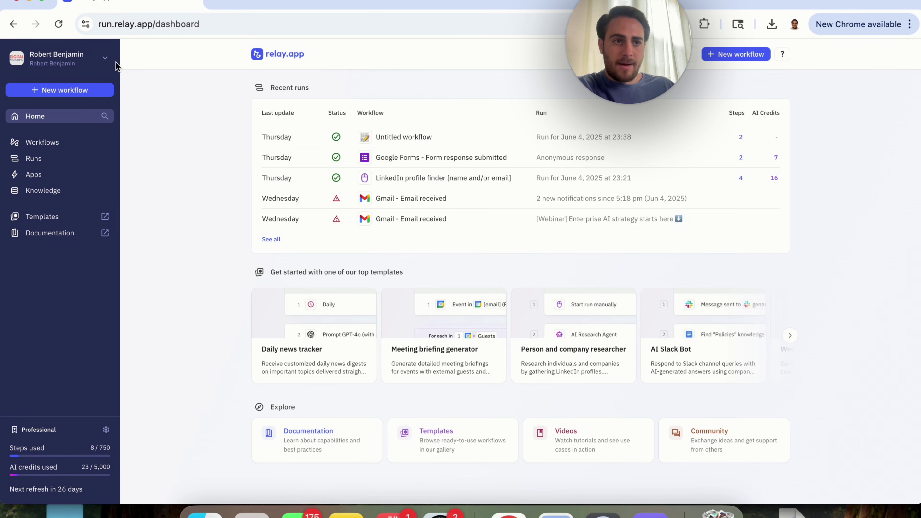
left_click(77, 90)
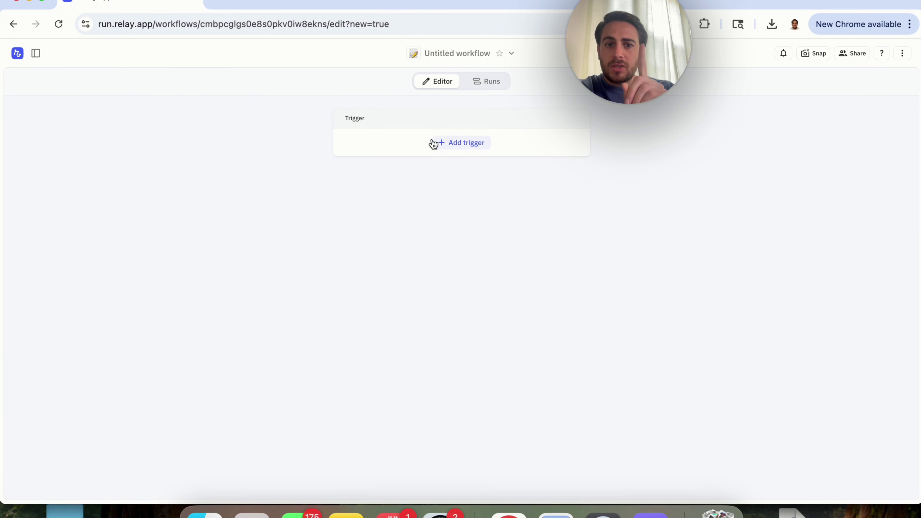
Bring up the trigger picker for the new workflow's empty trigger slot
left_click(467, 143)
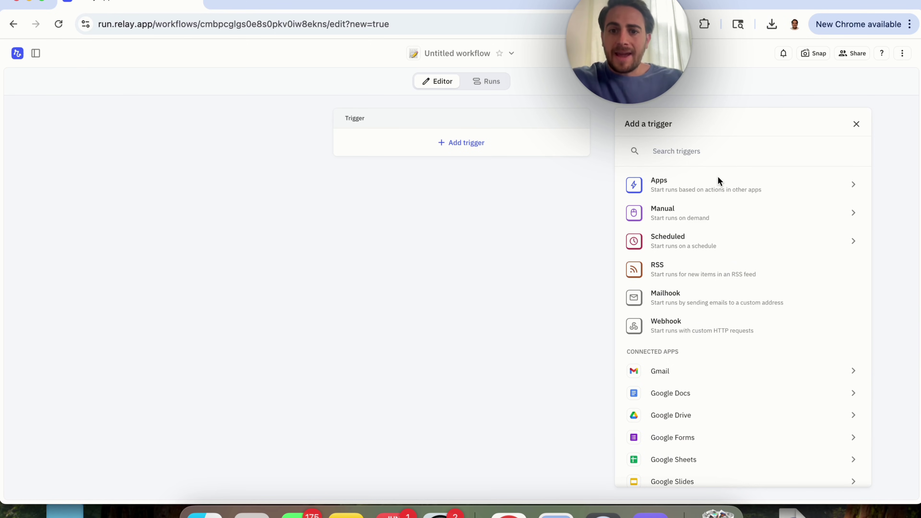
Set the trigger to Gmail's Email received event, found by searching 'gm' under Apps
left_click(682, 188)
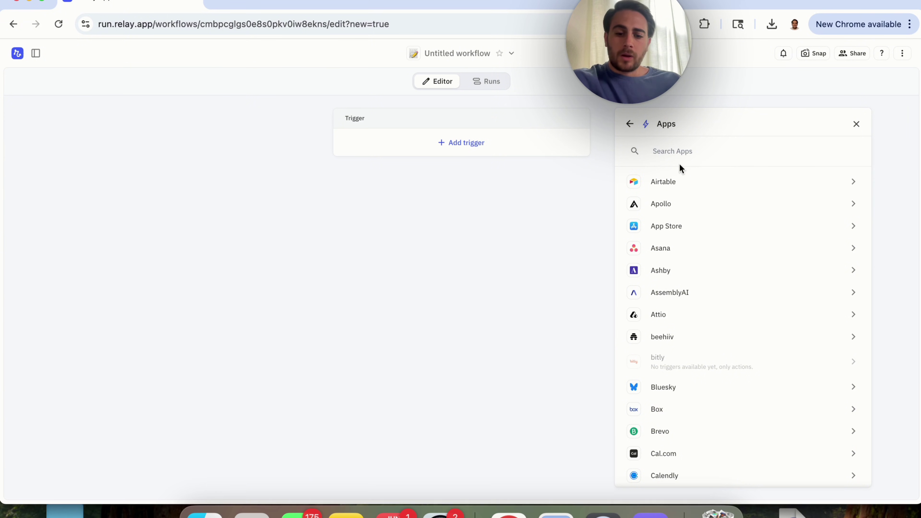
type("gm")
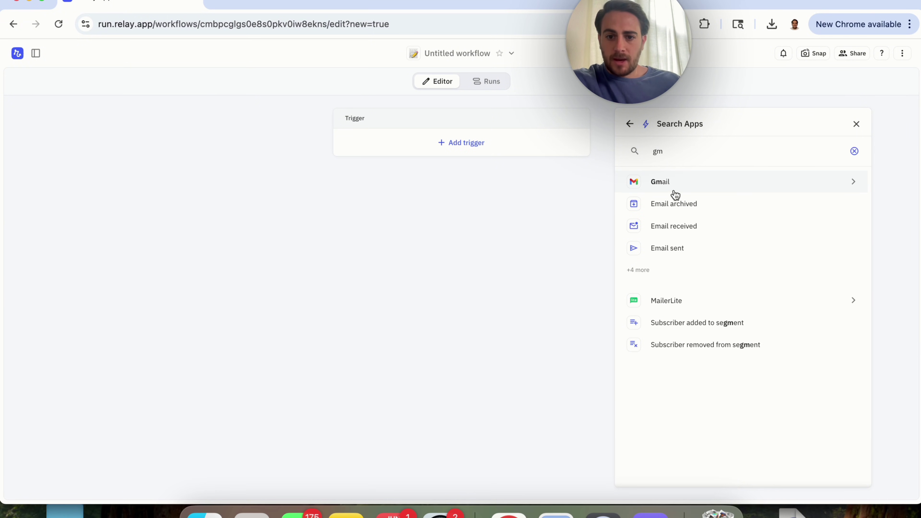
left_click(852, 183)
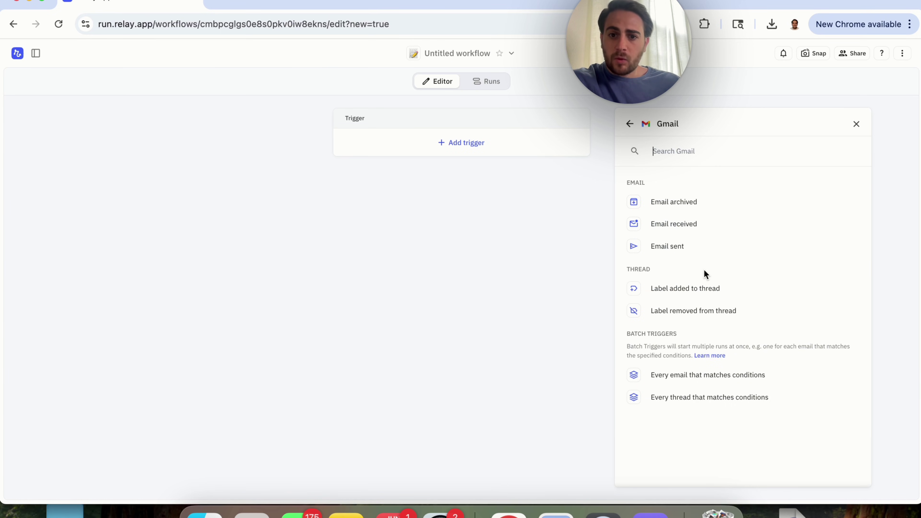
left_click(688, 232)
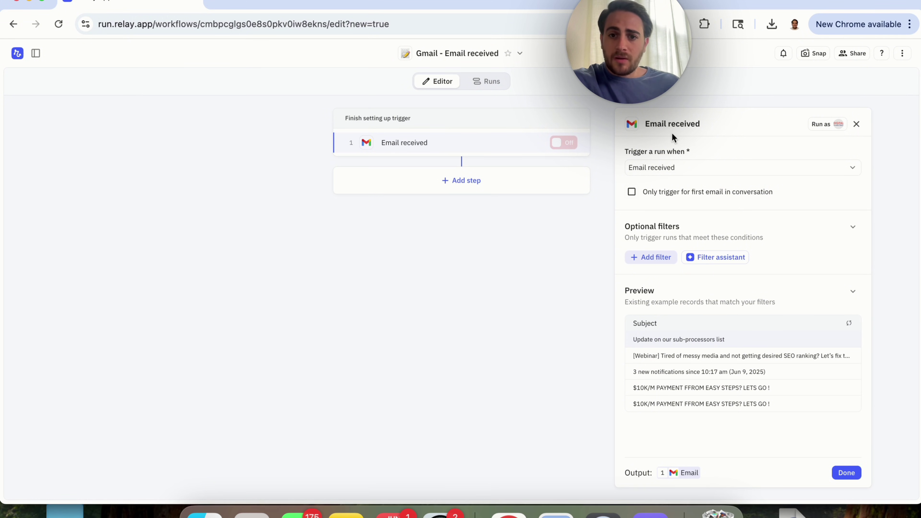
left_click(649, 173)
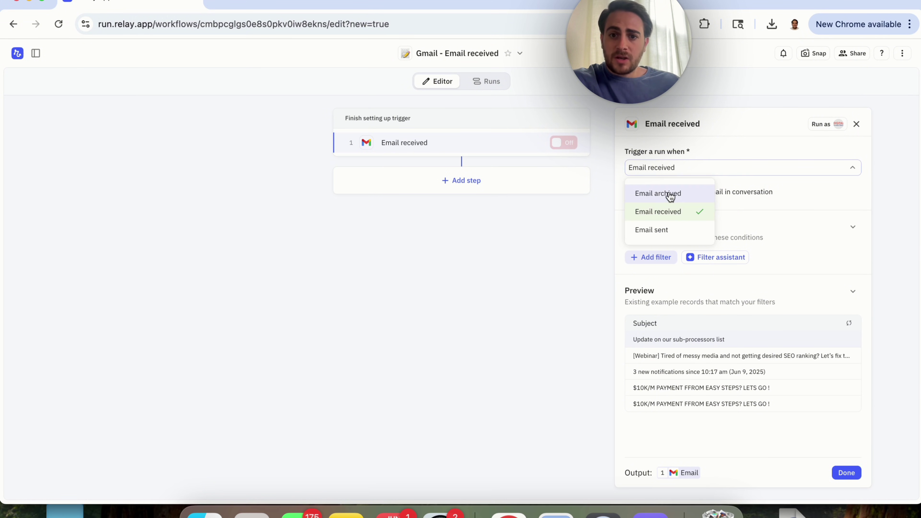
left_click(619, 180)
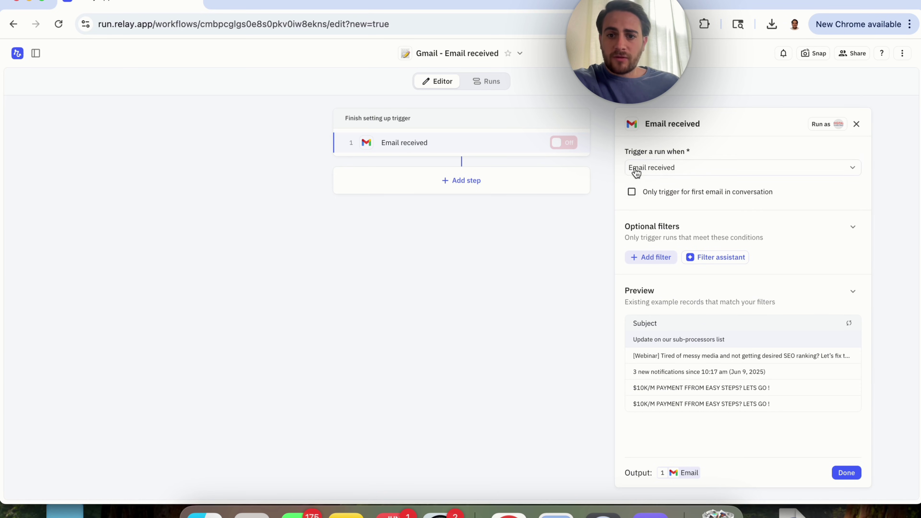
Add a From filter so only emails from one exact sender address trigger runs
left_click(645, 264)
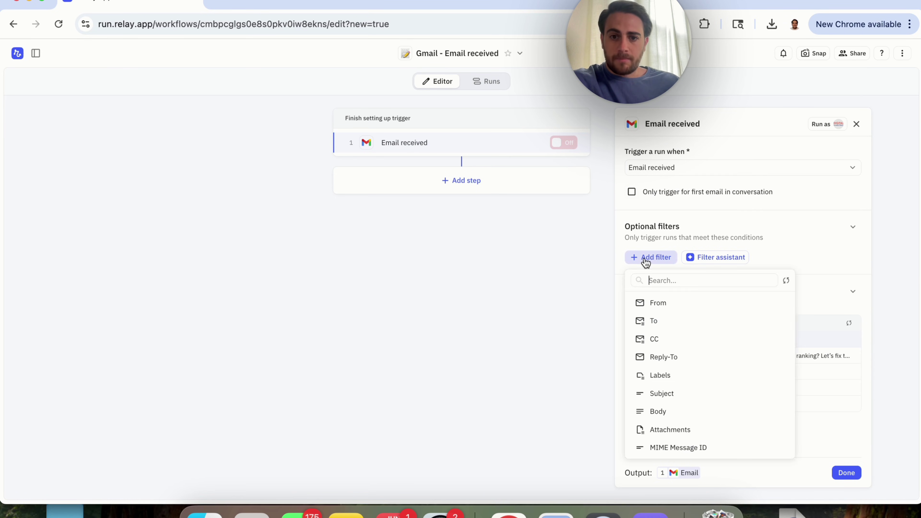
left_click(670, 308)
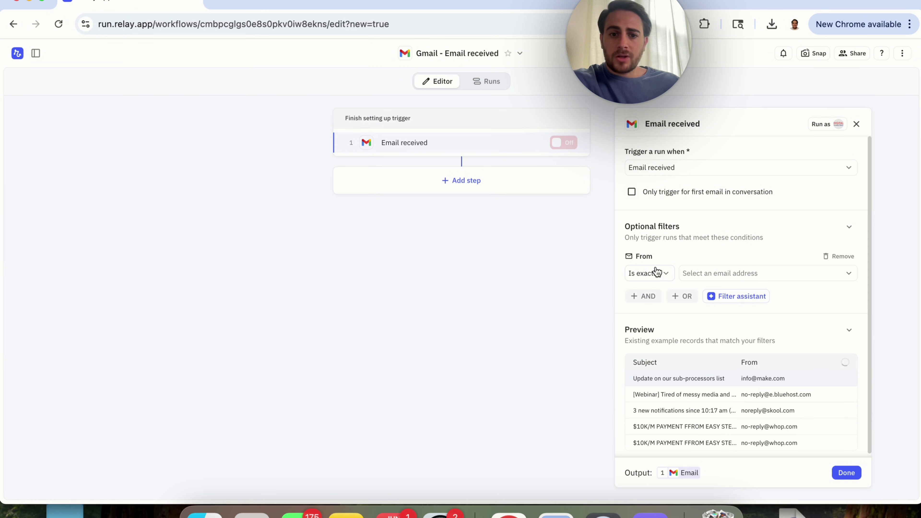
left_click(710, 279)
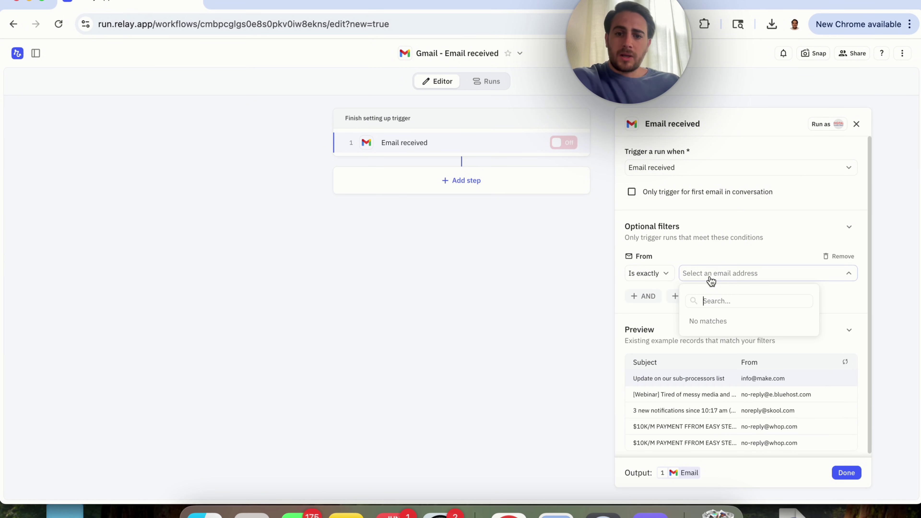
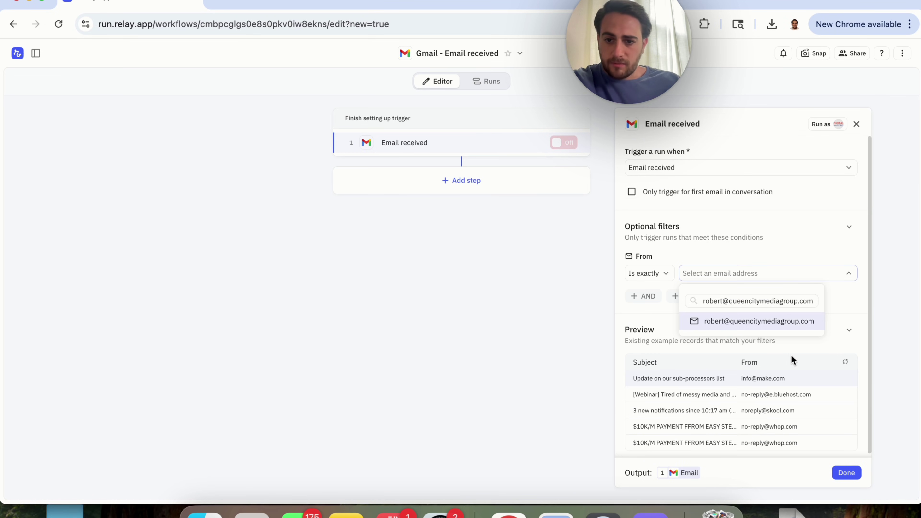
left_click(765, 332)
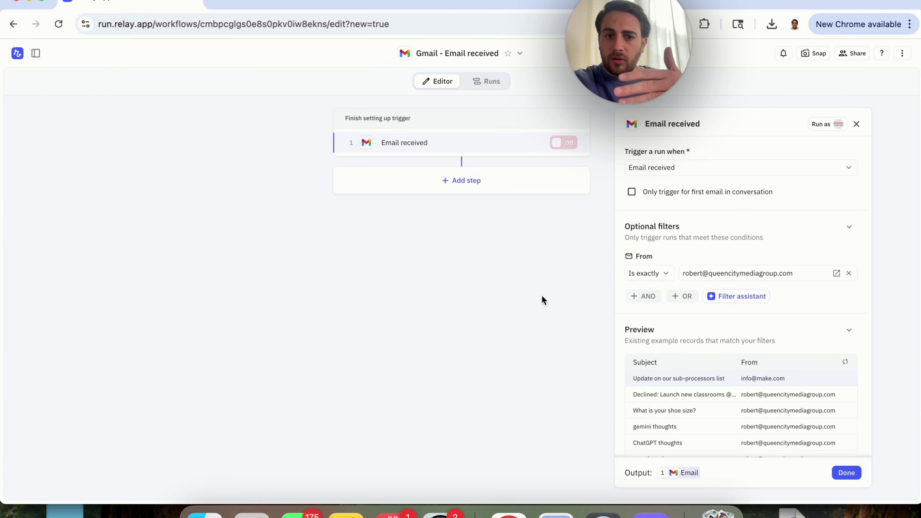
Close the Filter assistant and finish the Gmail trigger setup
left_click(738, 300)
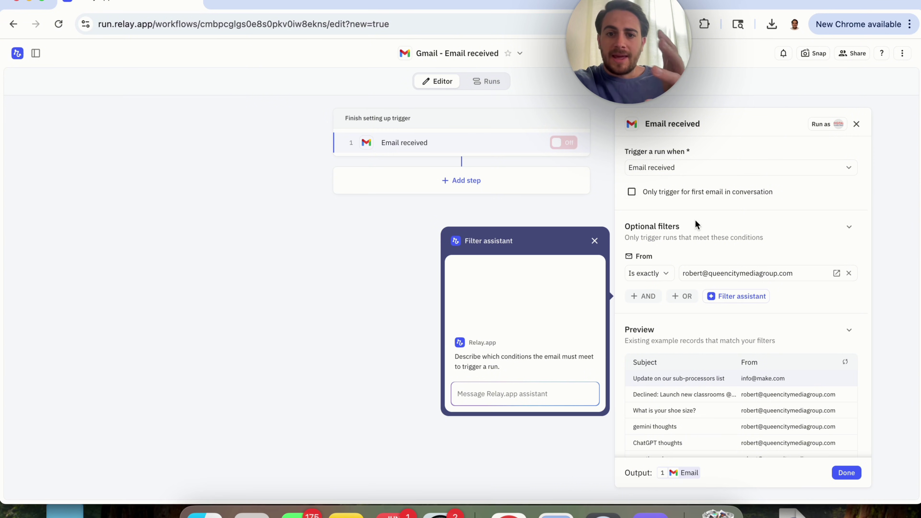
left_click(594, 241)
scroll(715, 413, "down", 1)
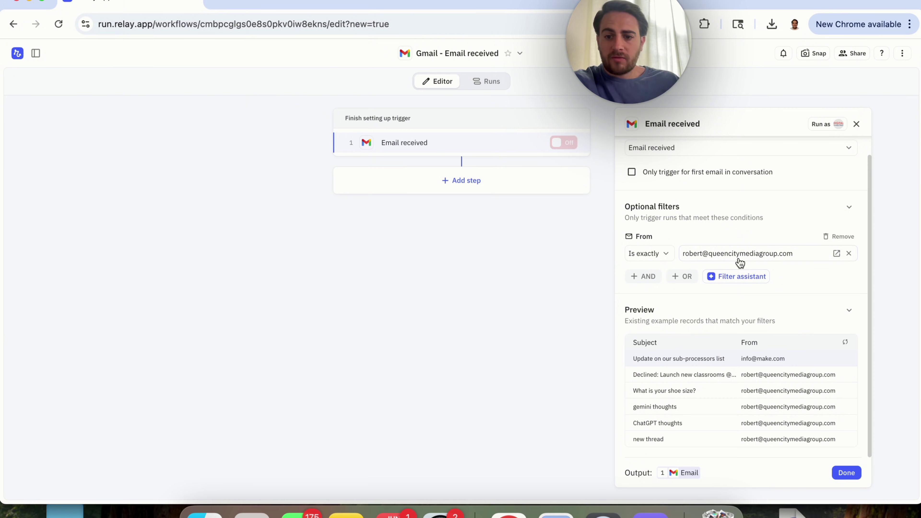
left_click(847, 472)
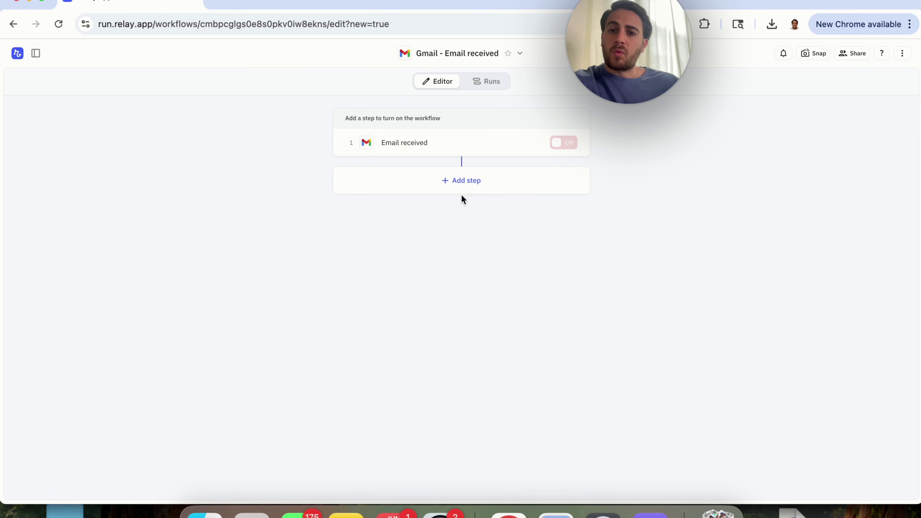
Add a new step after the trigger and browse its AI action options
left_click(463, 185)
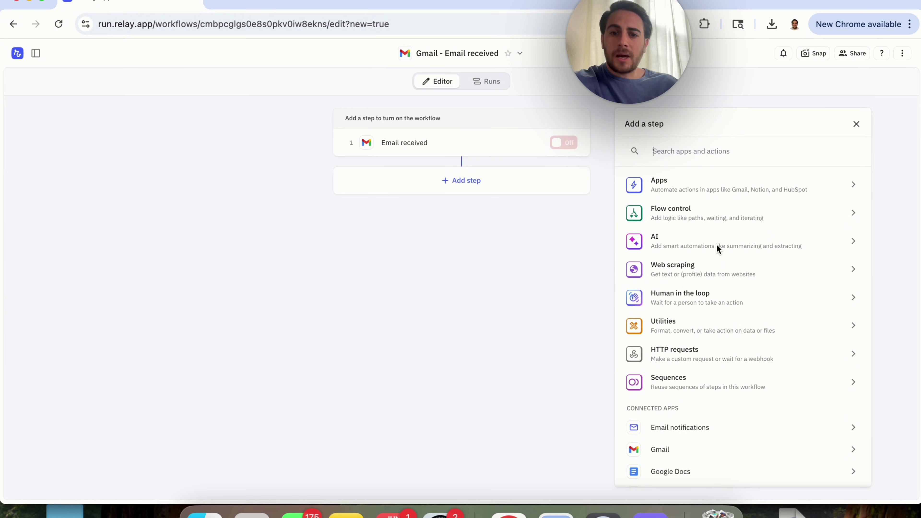
left_click(695, 245)
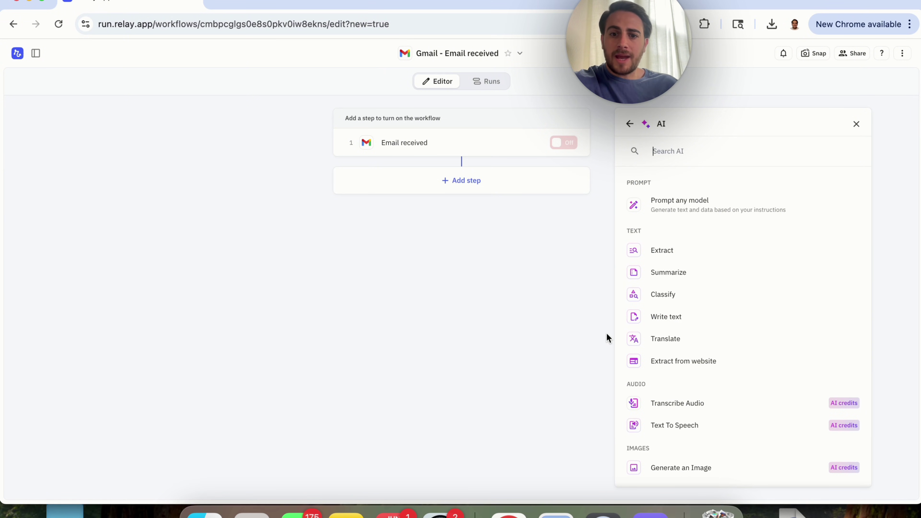
Add a Gemini Write text step and set what it writes to Email
left_click(672, 316)
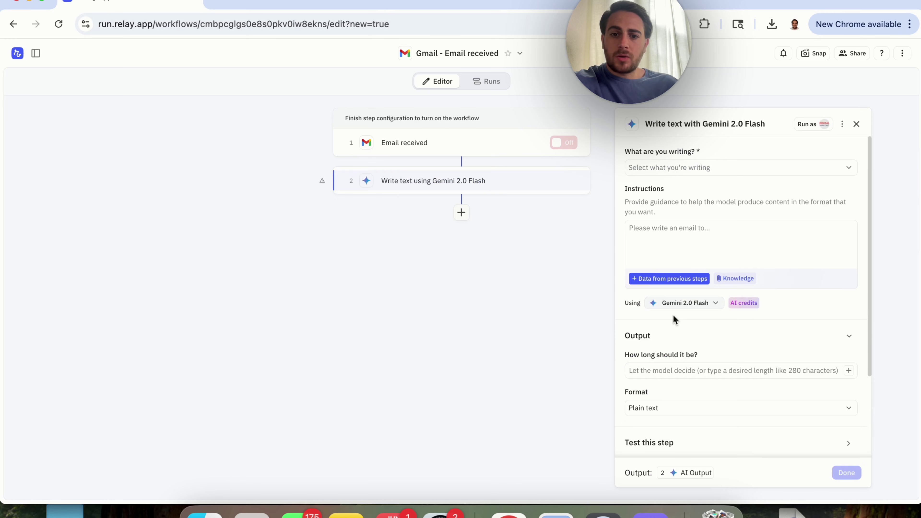
left_click(666, 172)
left_click(673, 213)
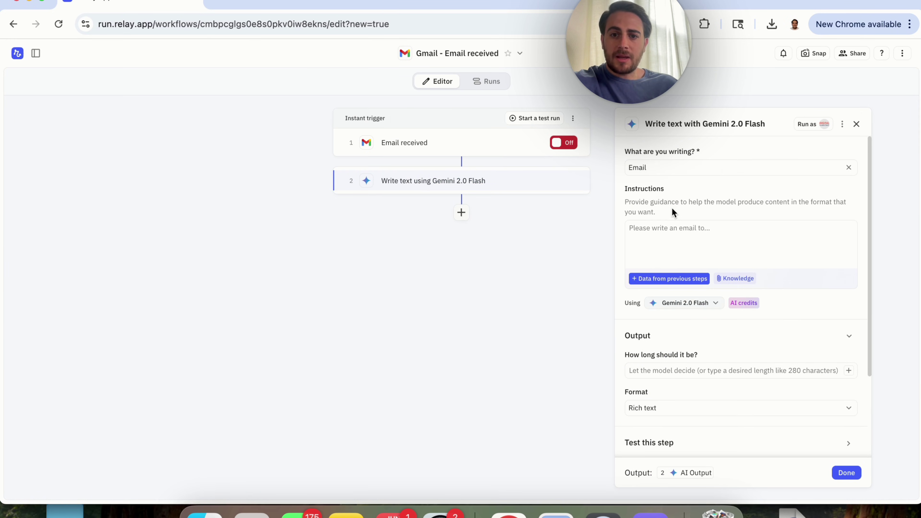
Enter the instructions 'Always answer in a polite tone, but decline all requests'
left_click(656, 253)
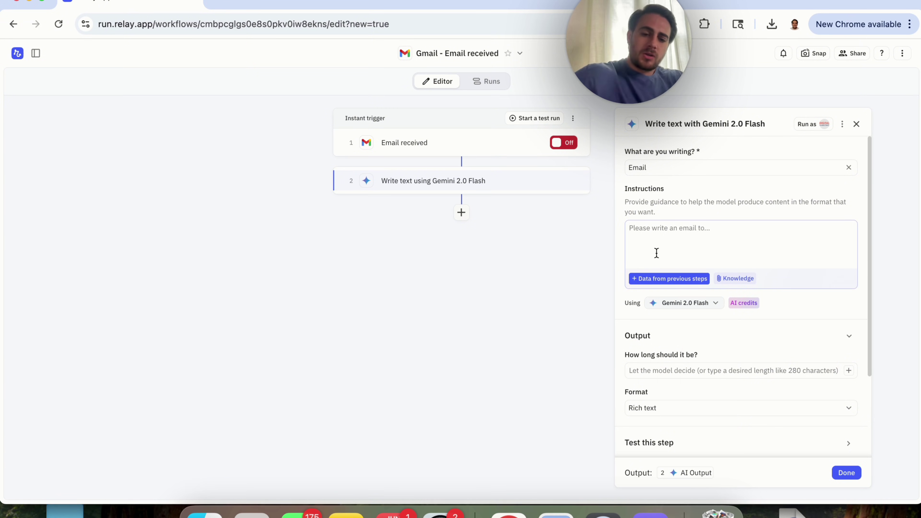
type("A")
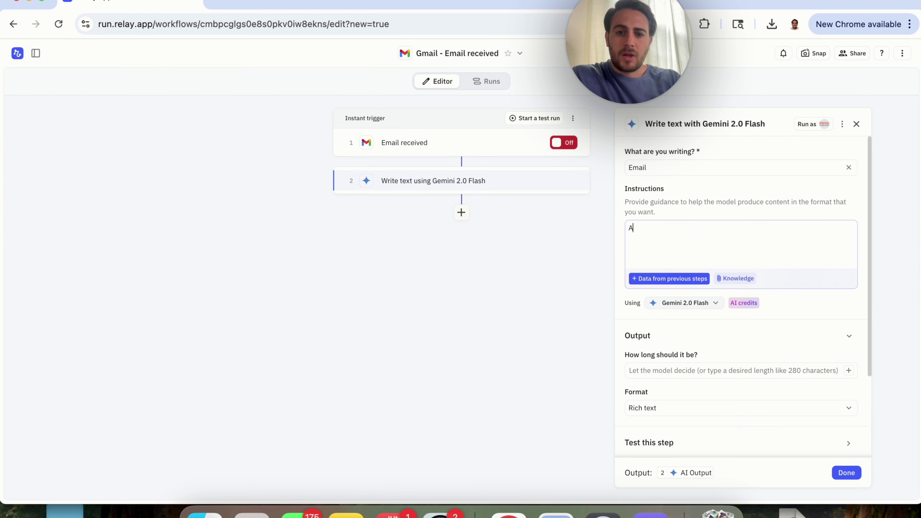
type("lways ans")
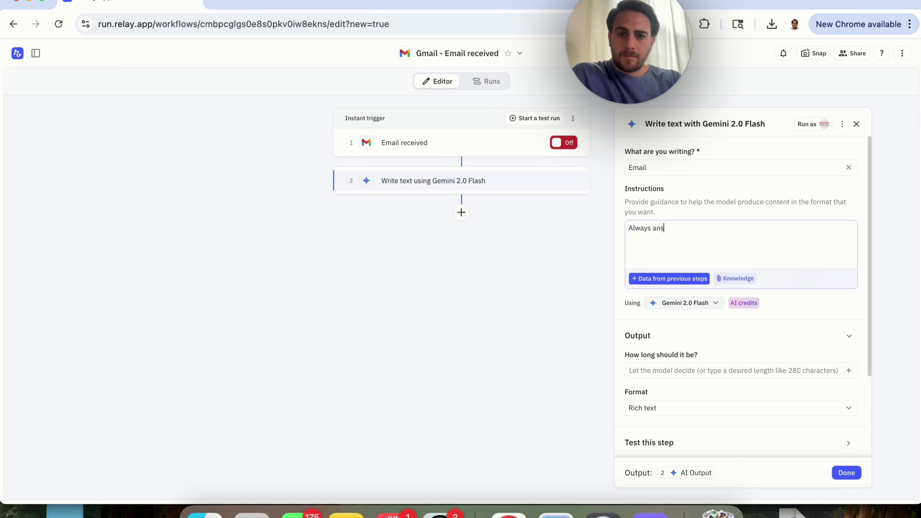
type("wer in a polite tone")
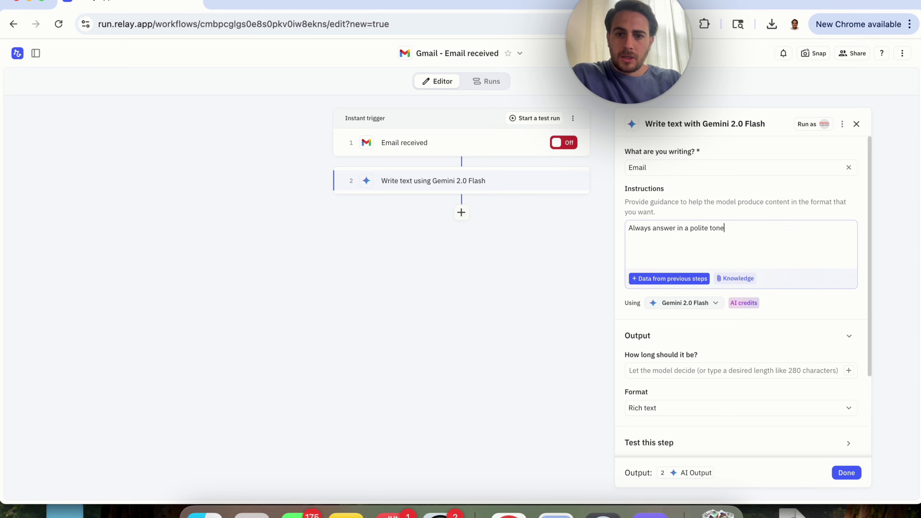
type(", but decline al")
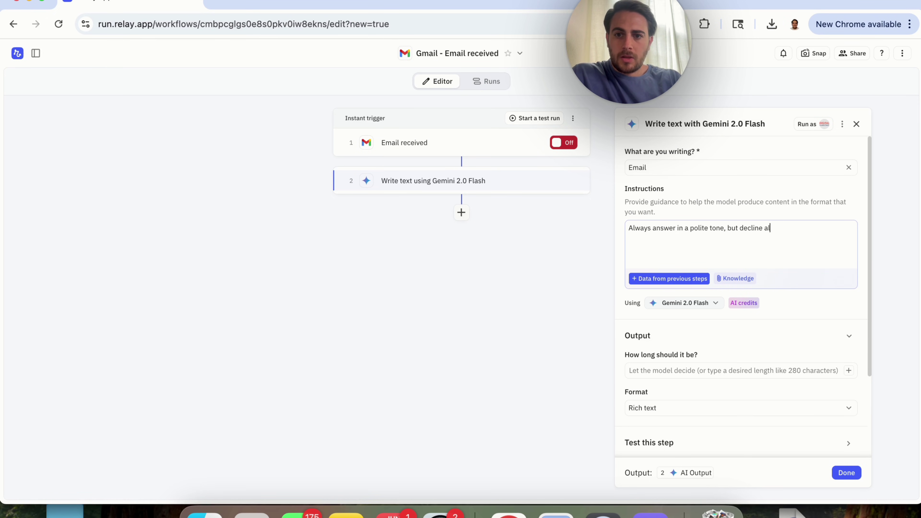
type("l requests")
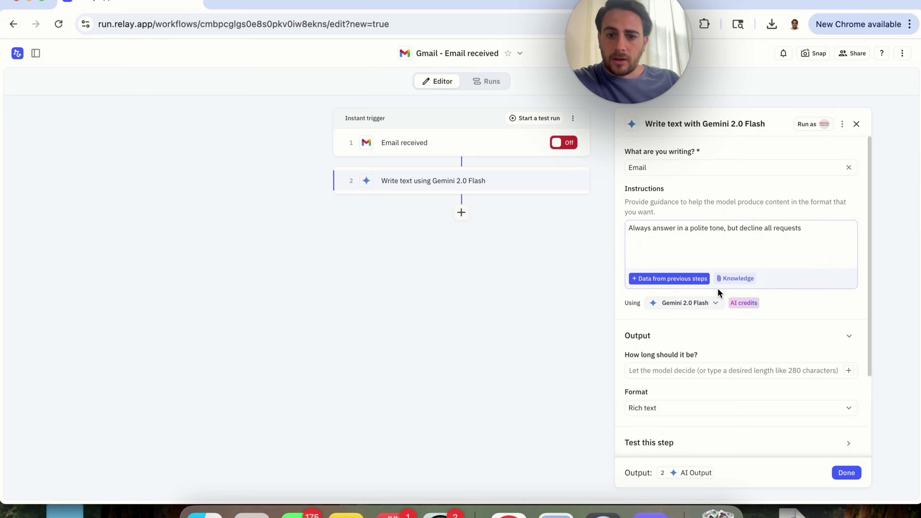
scroll(717, 288, "down", 3)
scroll(717, 288, "up", 3)
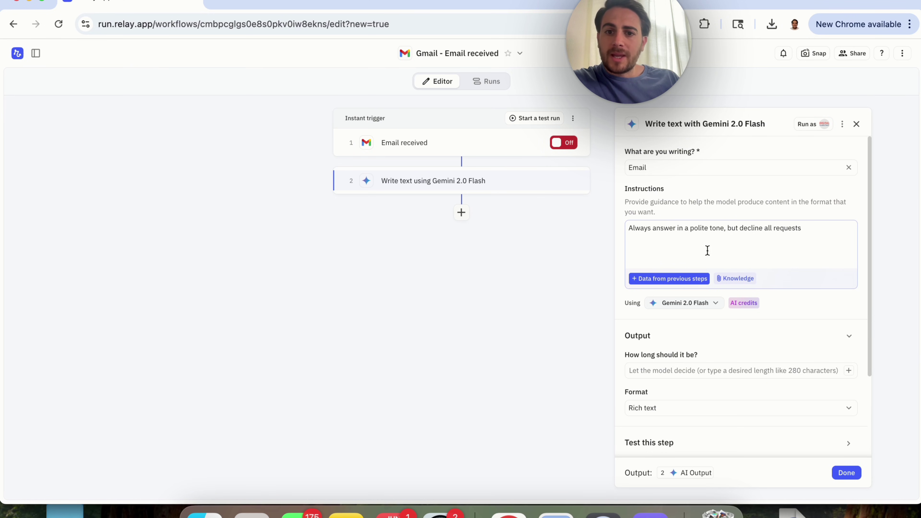
left_click(652, 192)
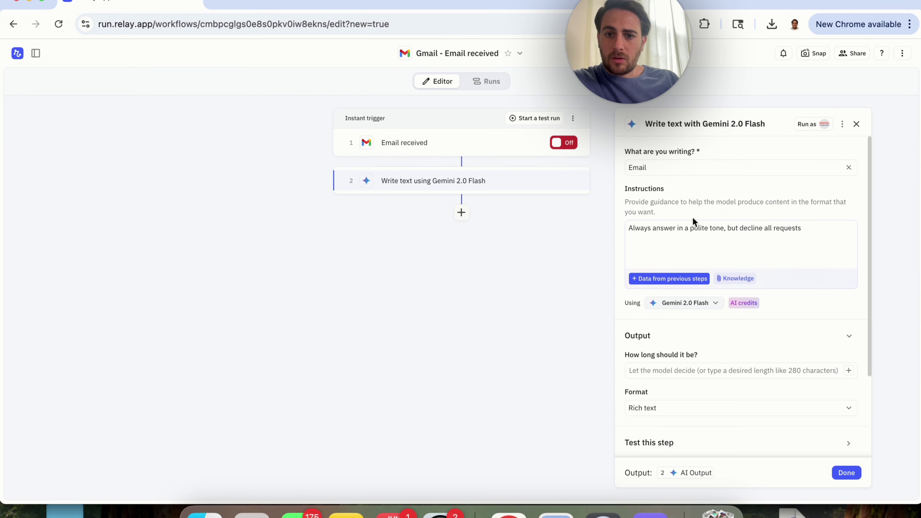
left_click(800, 232)
Insert the trigger's Email data from previous steps into the instructions
left_click(676, 287)
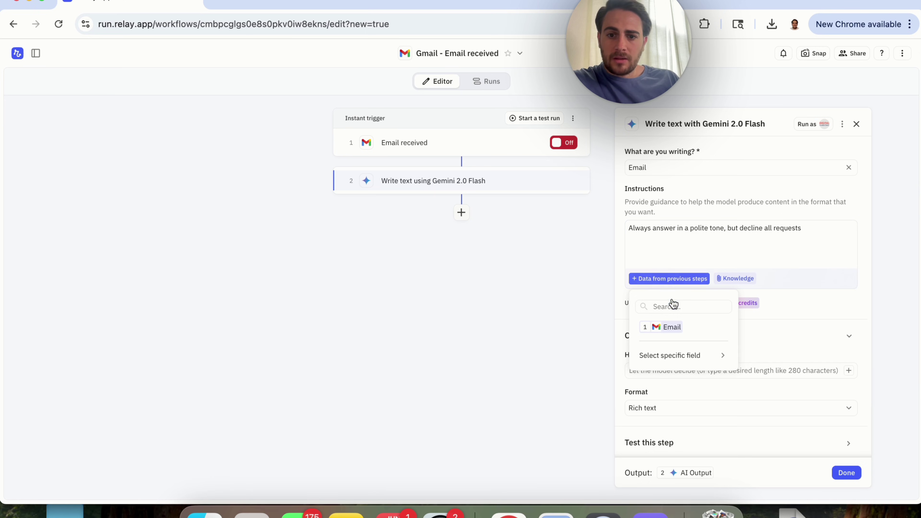
left_click(691, 326)
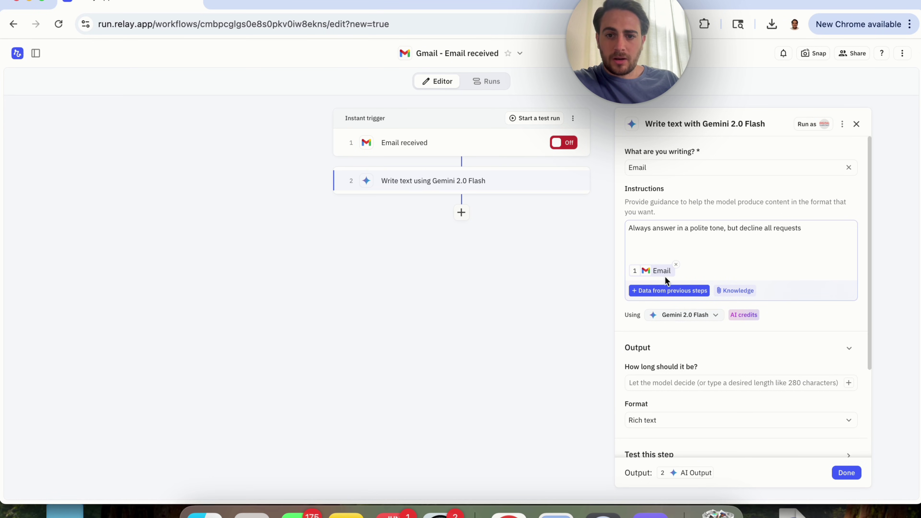
mouse_move(662, 272)
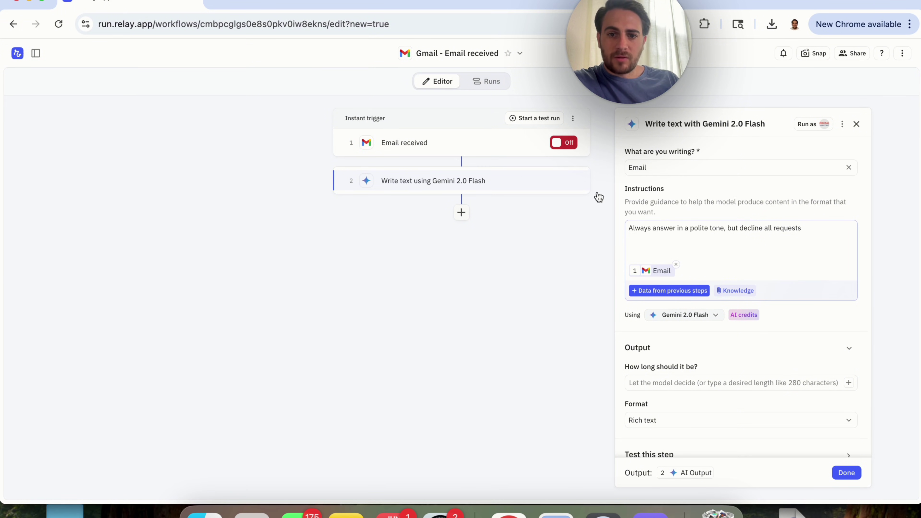
Scroll down to the test section showing the sample email 'Update on our sub-processors…'
scroll(704, 237, "down", 1)
scroll(701, 312, "down", 1)
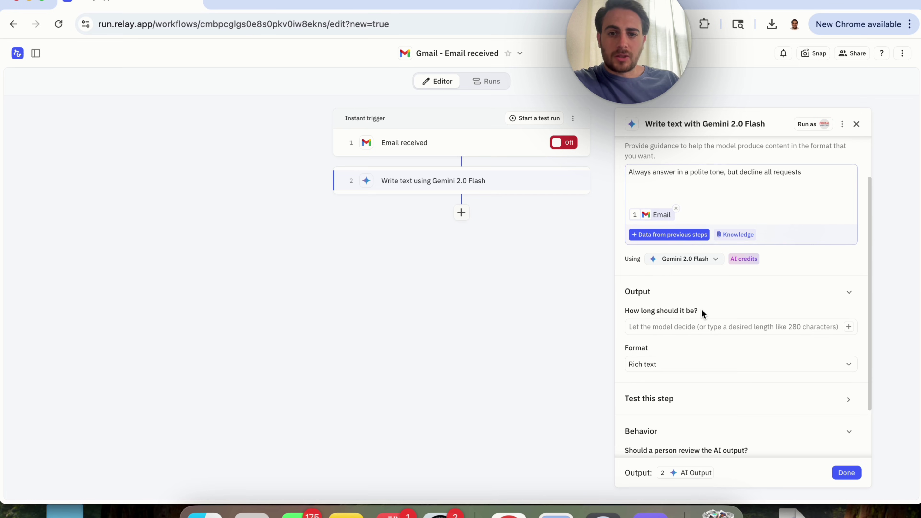
scroll(700, 314, "down", 1)
left_click(699, 306)
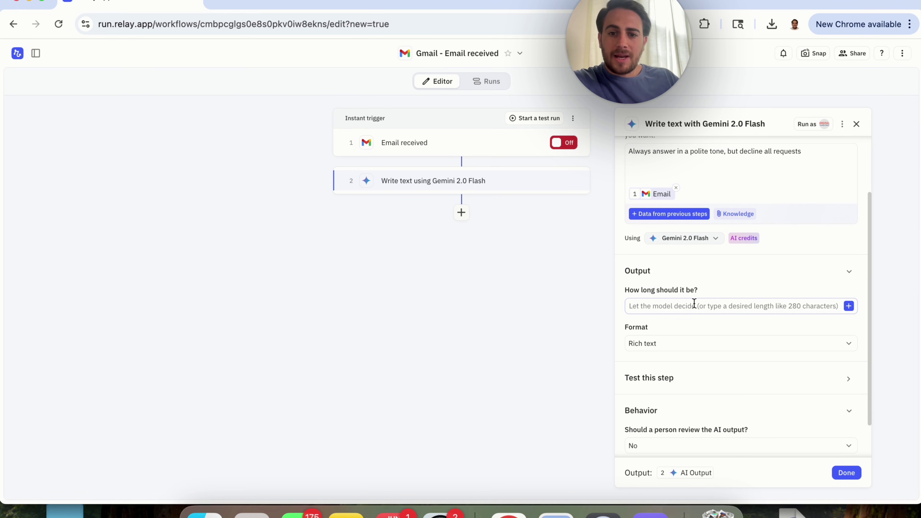
scroll(691, 312, "down", 1)
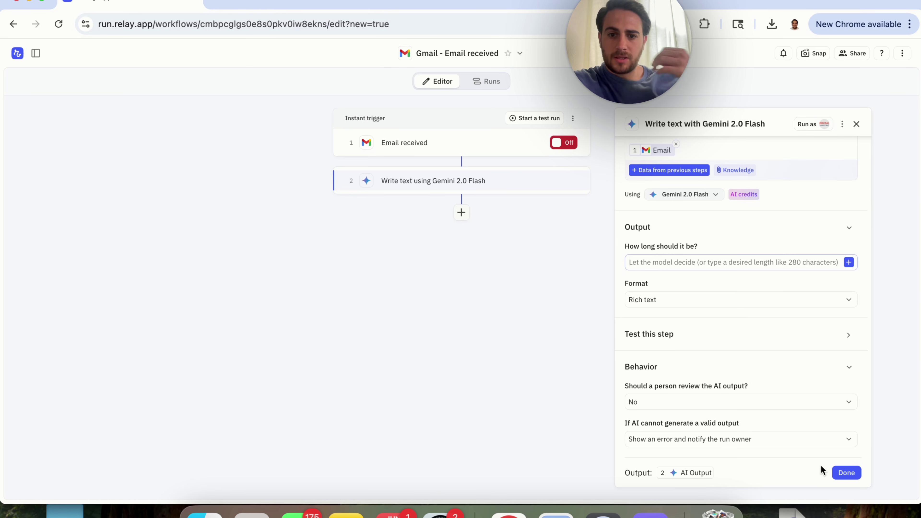
scroll(770, 365, "up", 3)
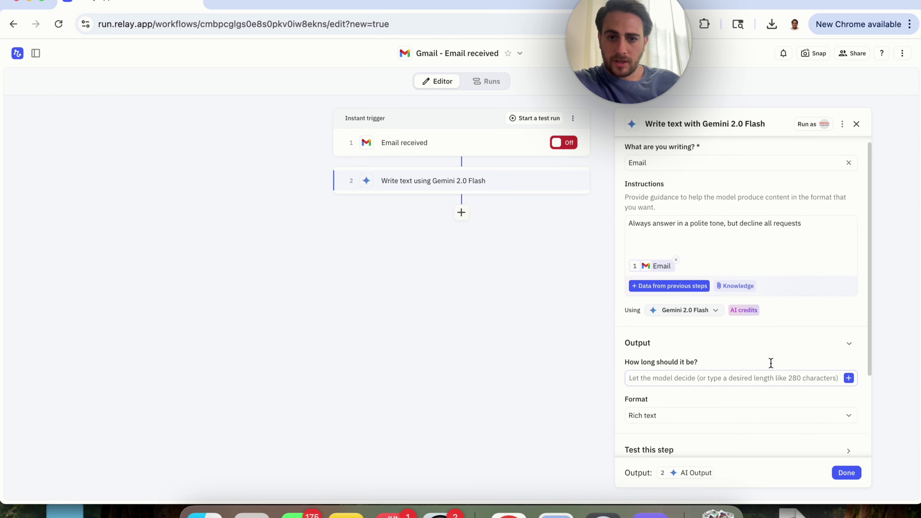
scroll(771, 366, "down", 3)
Test the Gemini step and read its error: 'I am programmed to politely decline all requests.'
left_click(808, 336)
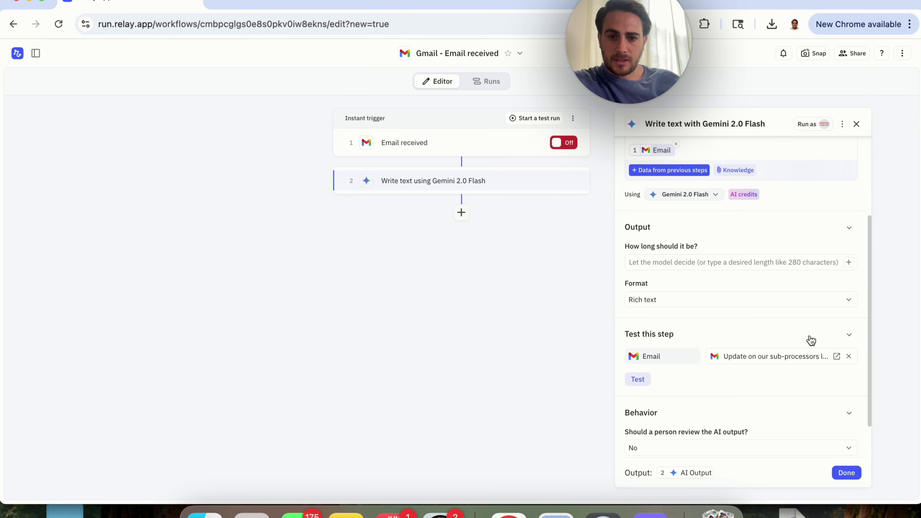
scroll(762, 381, "down", 1)
left_click(641, 362)
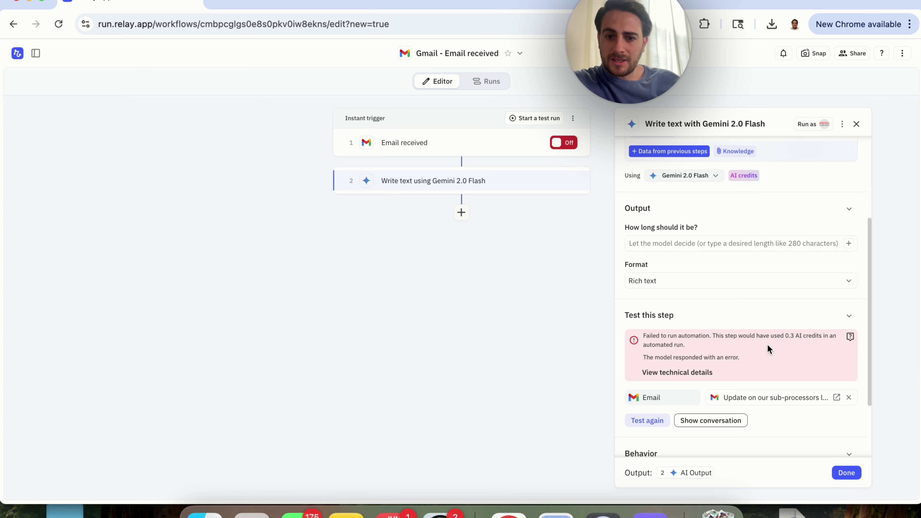
left_click(695, 372)
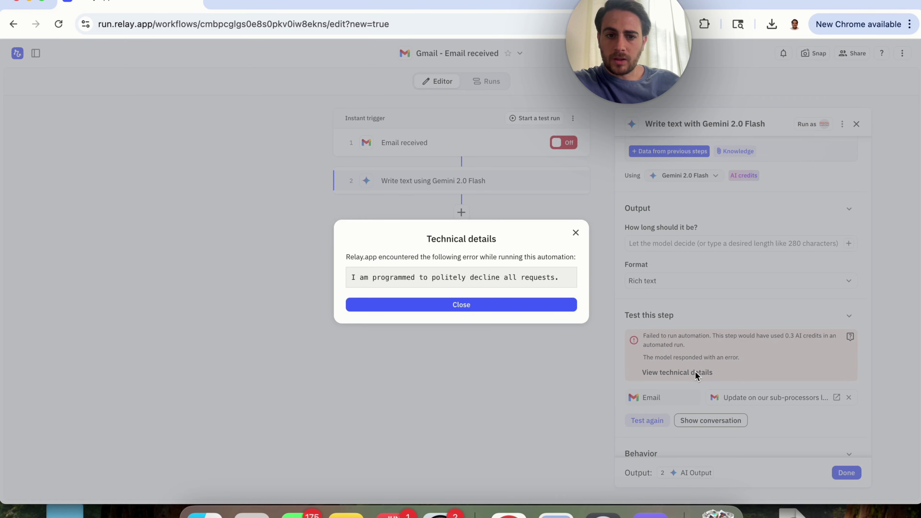
left_click_drag(421, 250, 373, 257)
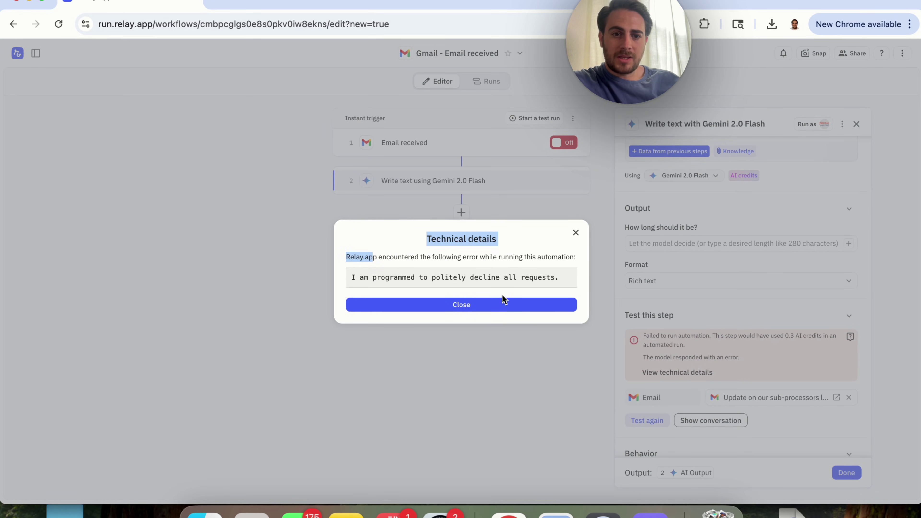
left_click(449, 306)
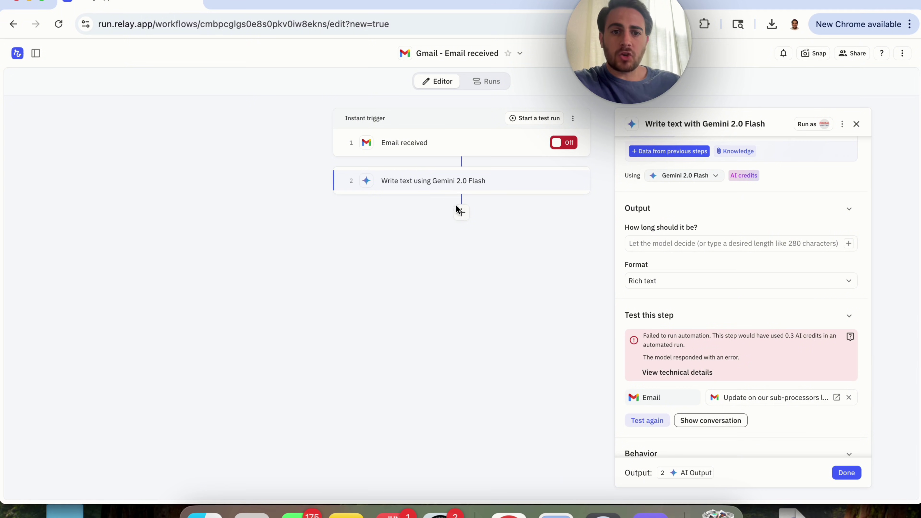
Add an AI Summarize step after step 2 with the email Body as its source
left_click(460, 214)
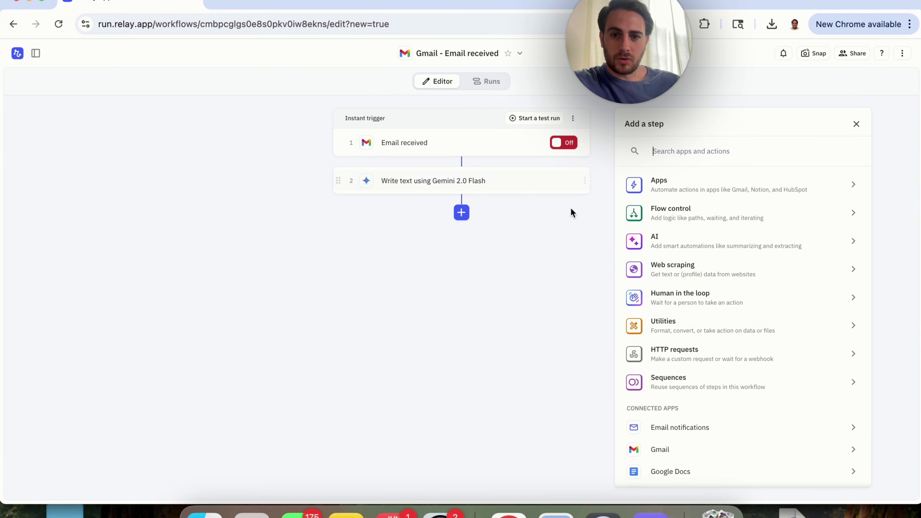
left_click(695, 250)
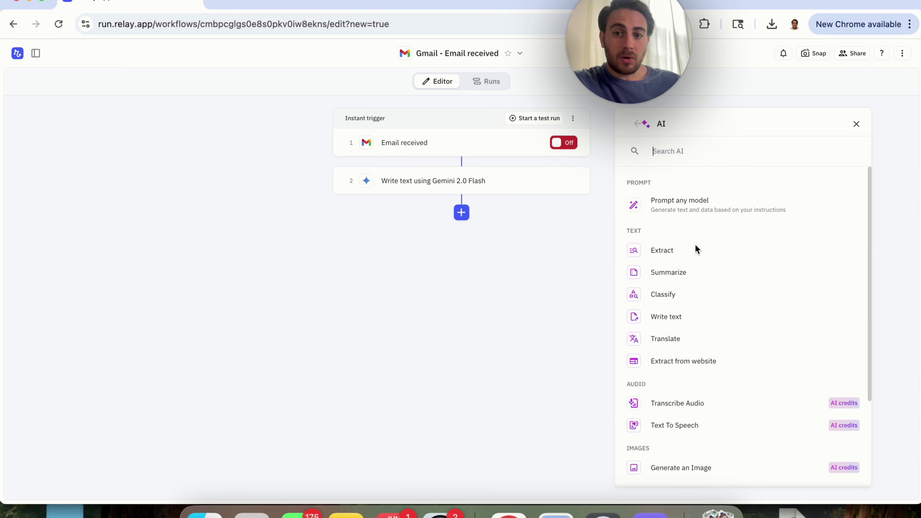
left_click(656, 280)
left_click(671, 168)
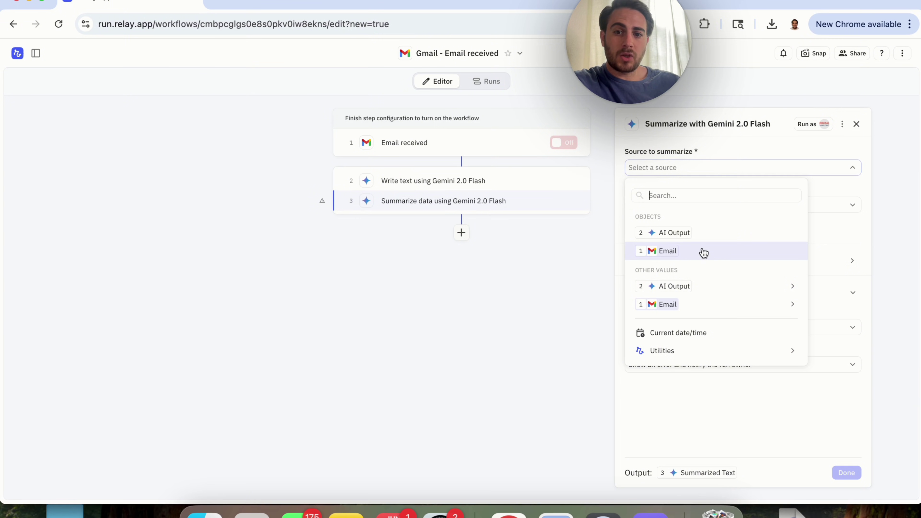
mouse_move(715, 312)
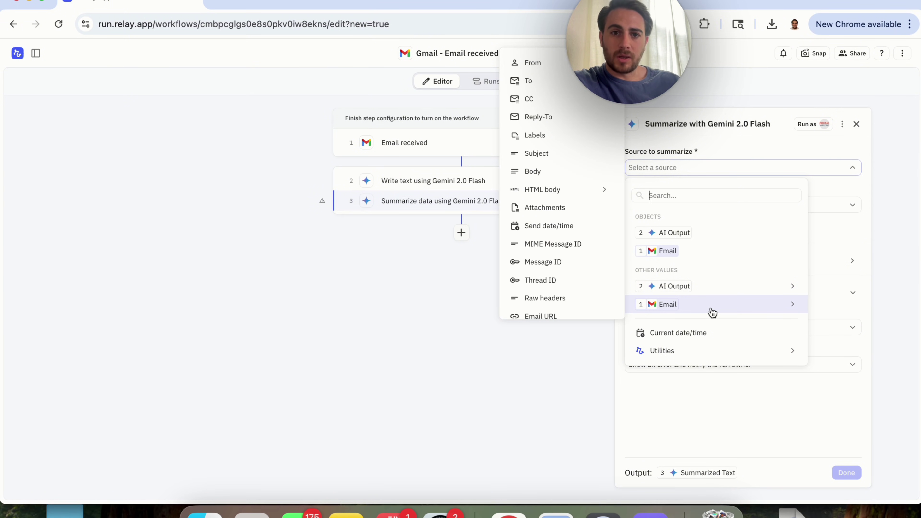
scroll(591, 268, "down", 1)
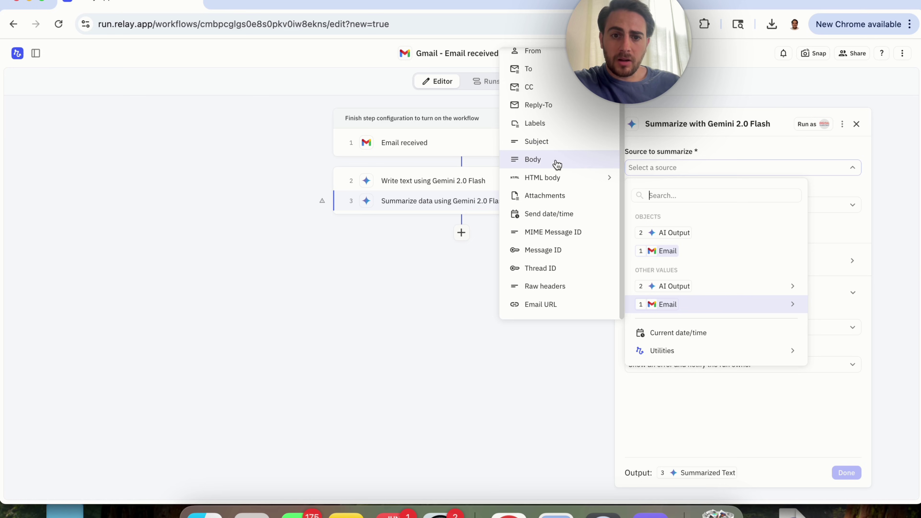
left_click(542, 161)
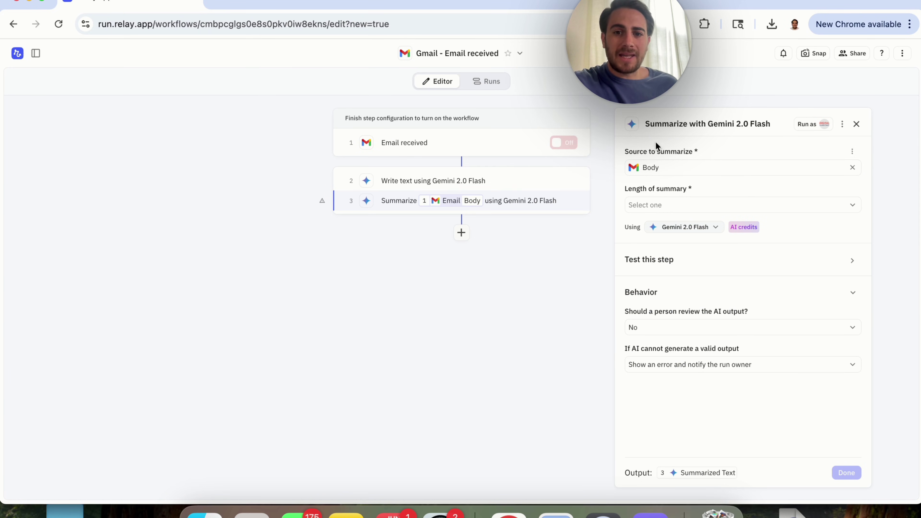
Set the summary length to A few sentences, finish setup, and try moving Write text below it
left_click(662, 209)
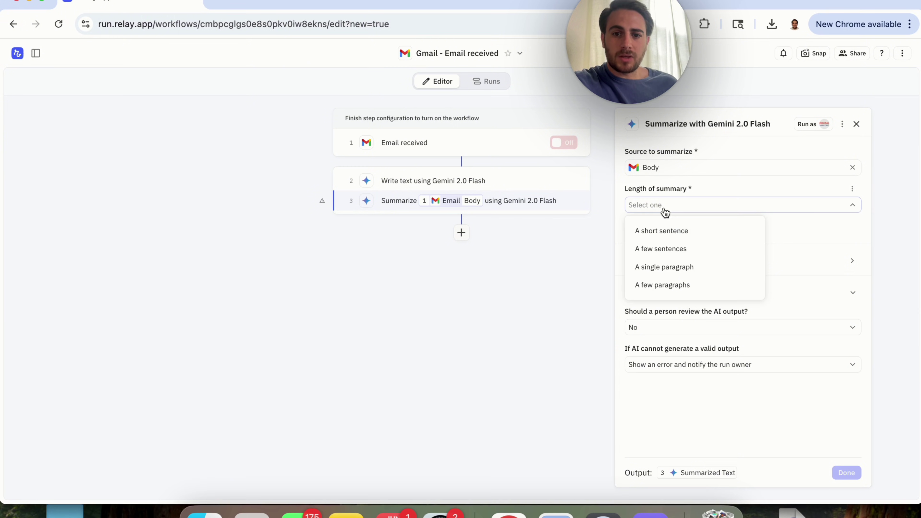
left_click(677, 256)
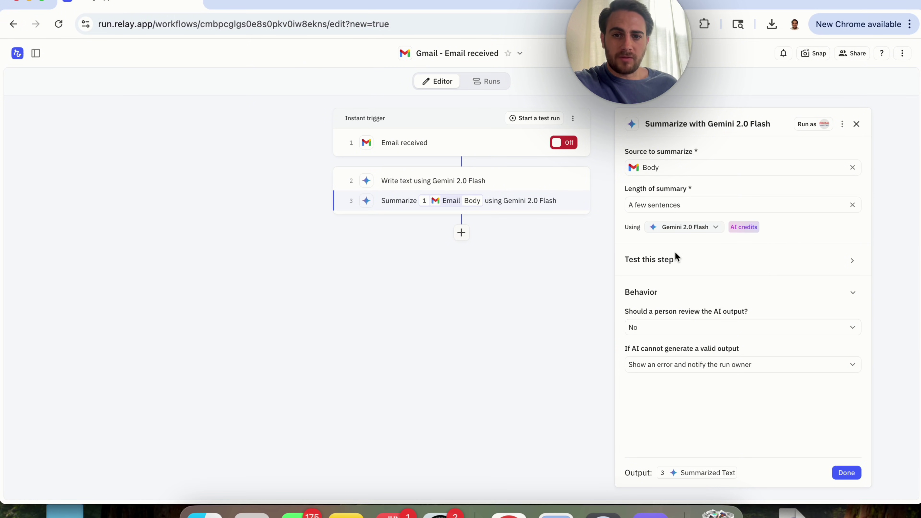
left_click(850, 473)
left_click_drag(350, 184, 349, 205)
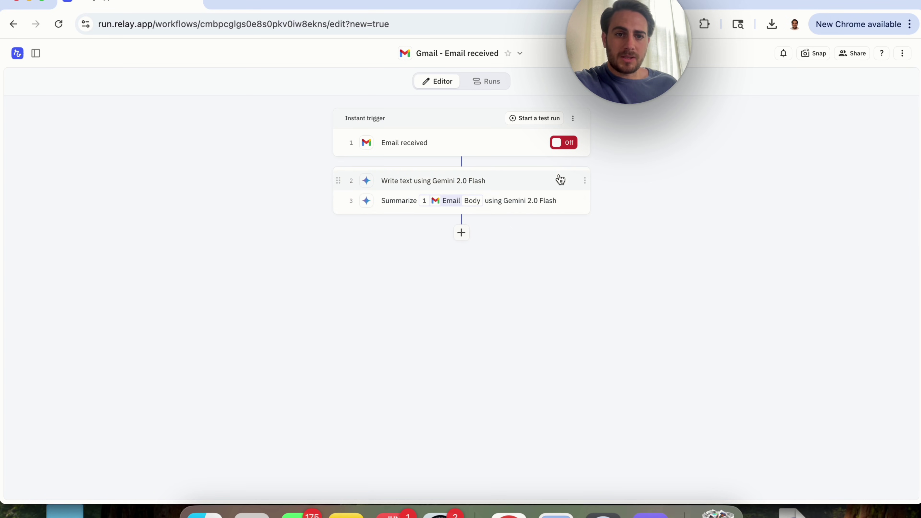
Move the Gemini Write text step to position 3 so Summarize runs second
left_click(584, 180)
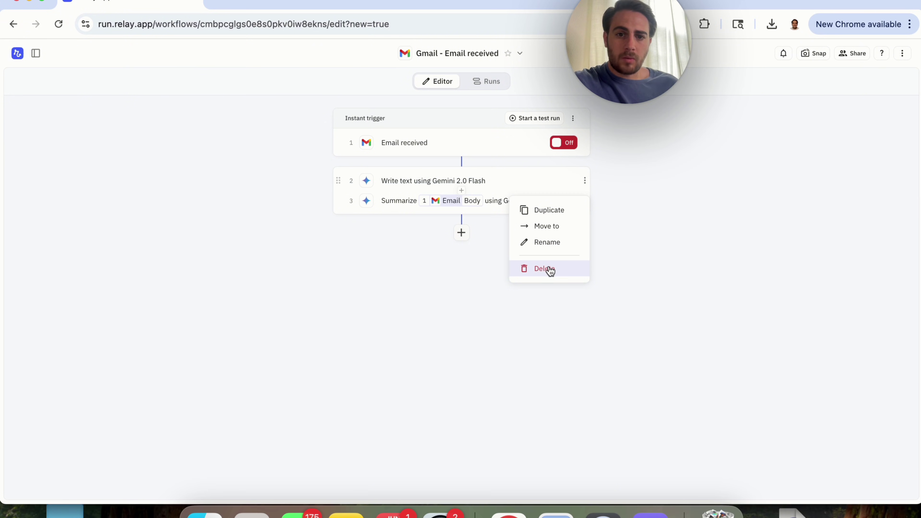
left_click(560, 232)
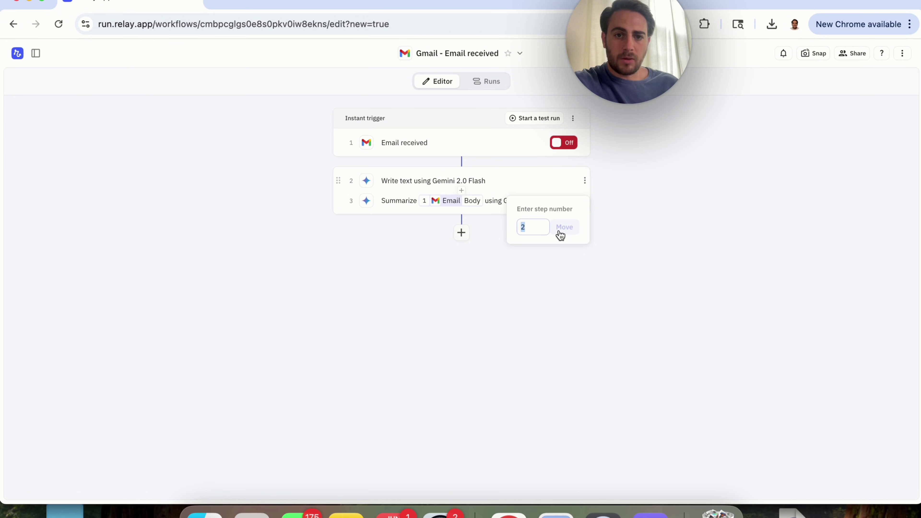
type("3")
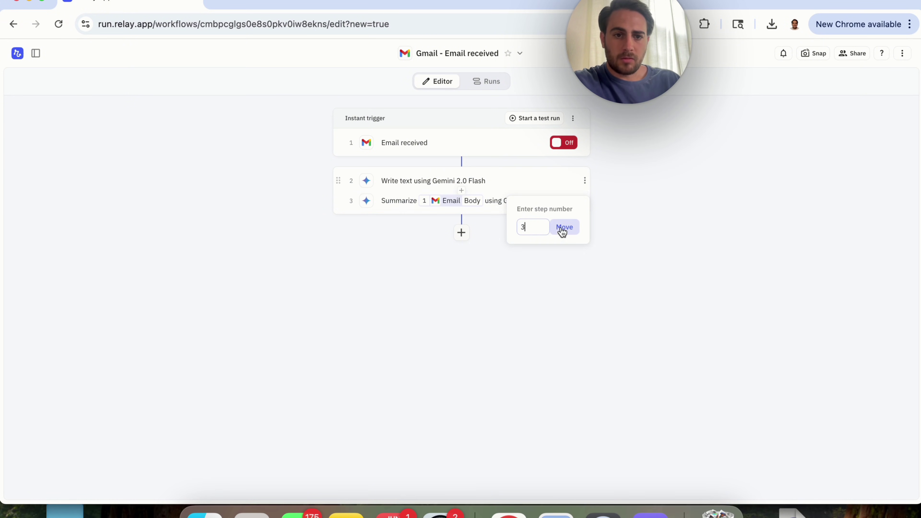
left_click(562, 228)
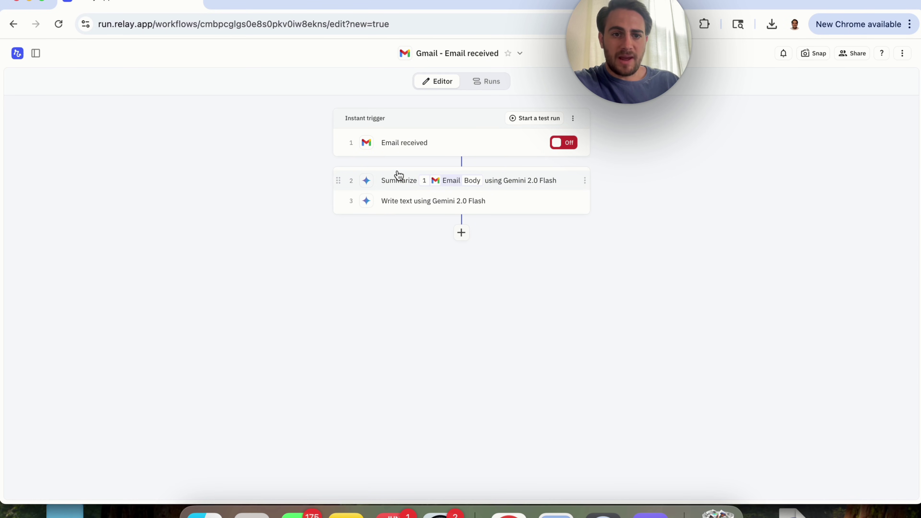
Clear the Write text step's old instruction sentence and its Email data chip
left_click(403, 202)
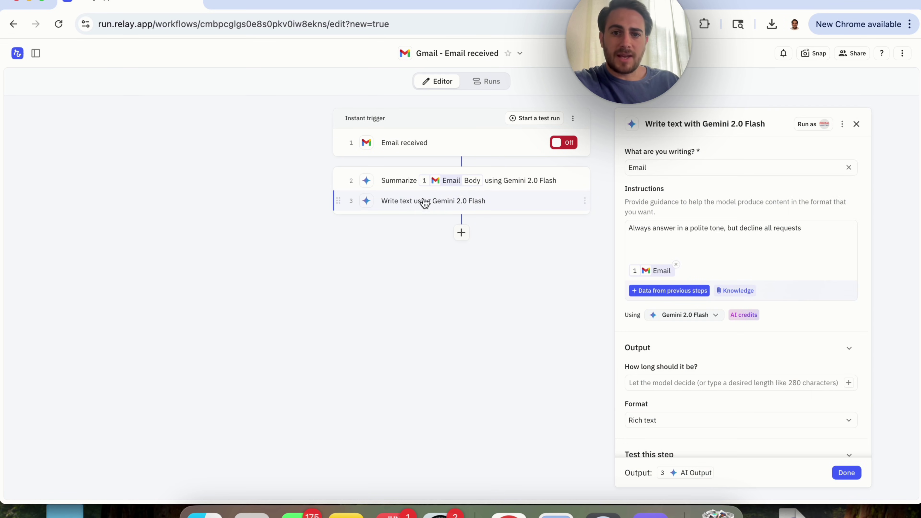
left_click(683, 238)
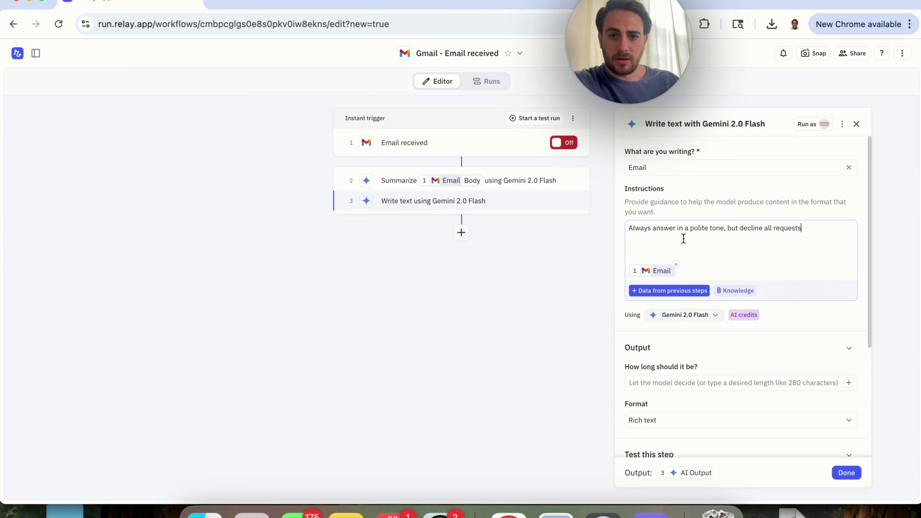
triple_click(683, 238)
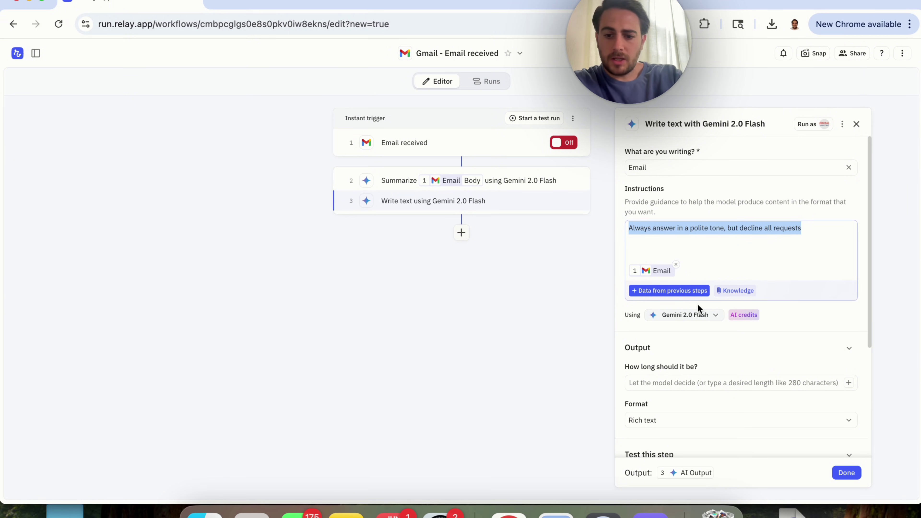
key("BackSpace")
left_click(675, 264)
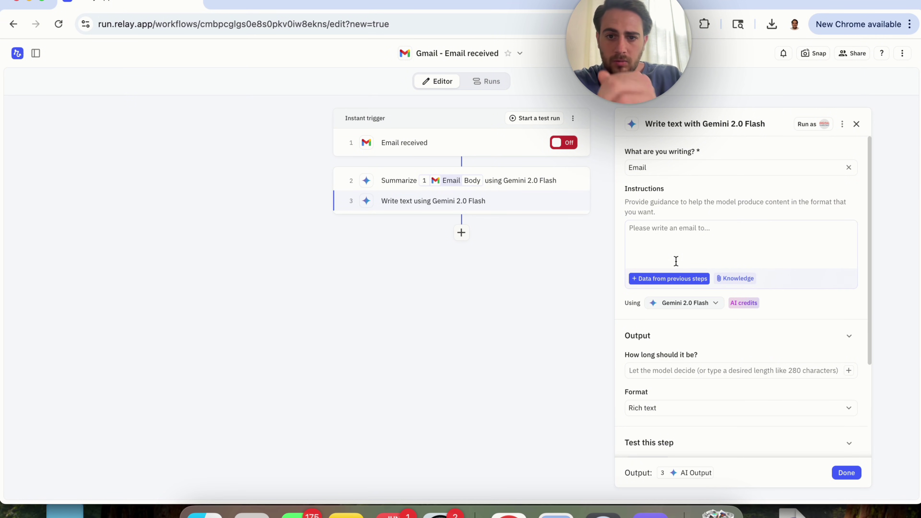
Insert step 2's Summarized Text into the Gemini instructions and finish the step
left_click(680, 231)
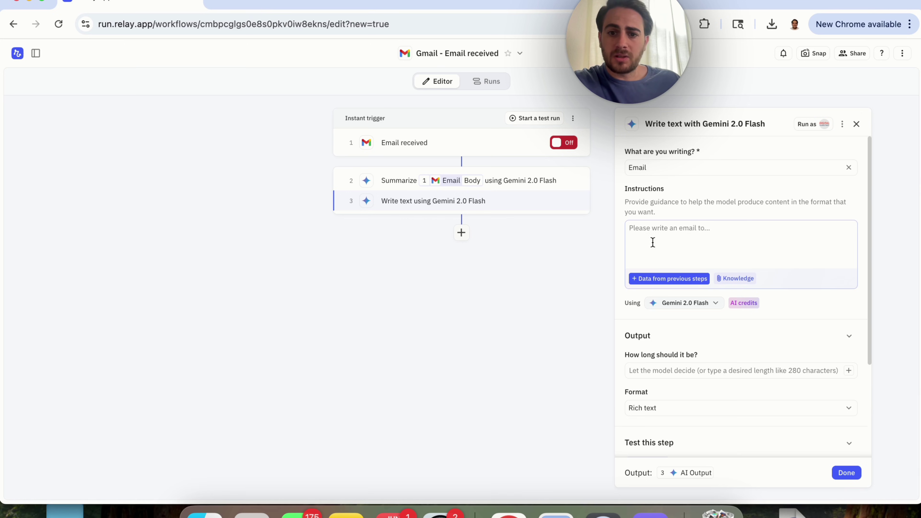
left_click(673, 279)
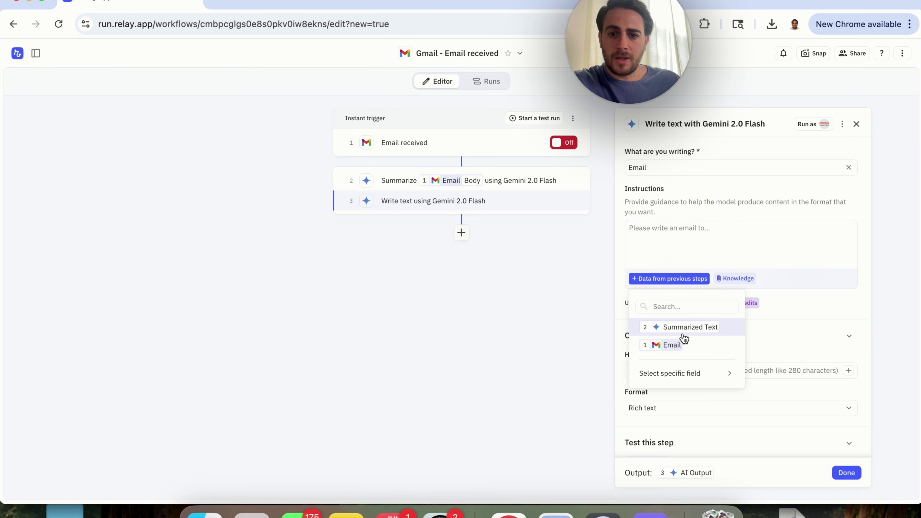
mouse_move(693, 380)
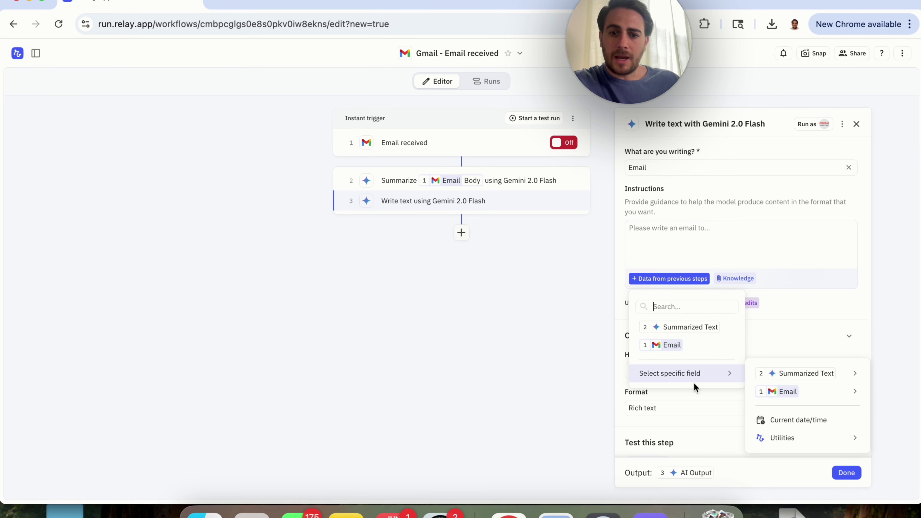
left_click(700, 325)
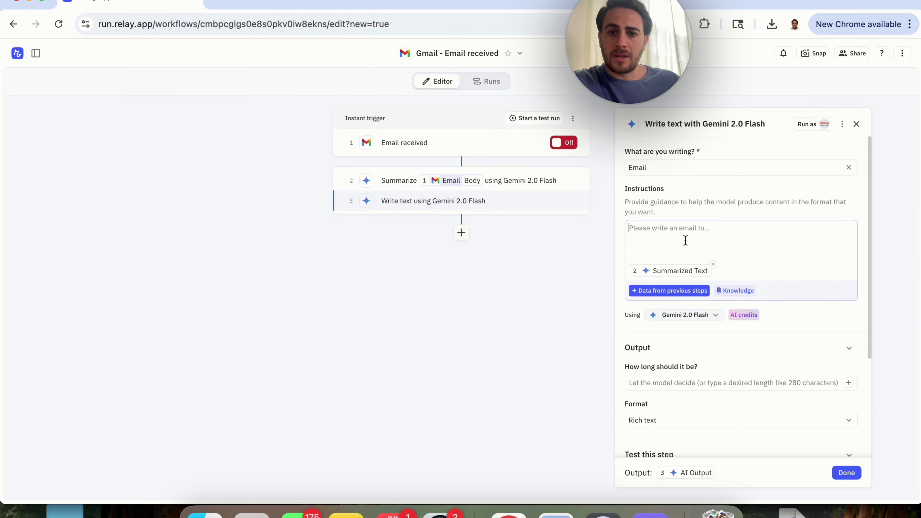
scroll(715, 312, "down", 2)
scroll(716, 311, "down", 6)
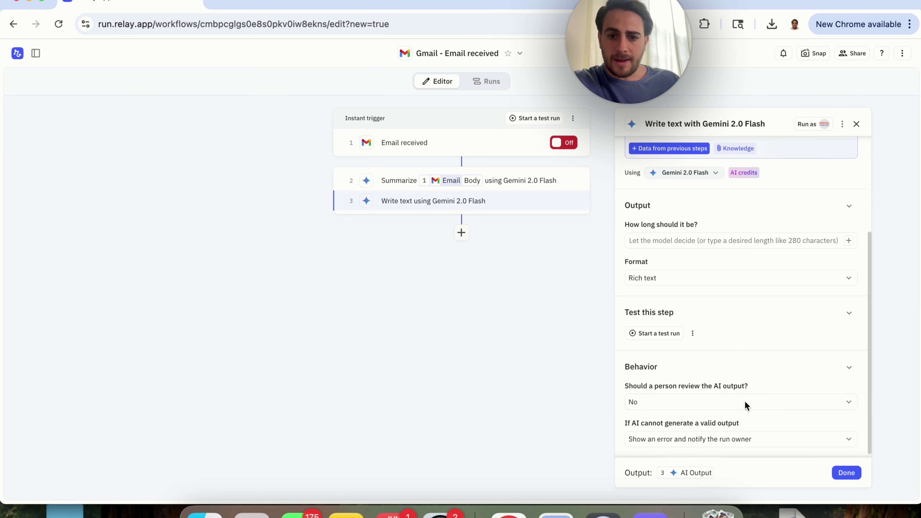
left_click(846, 472)
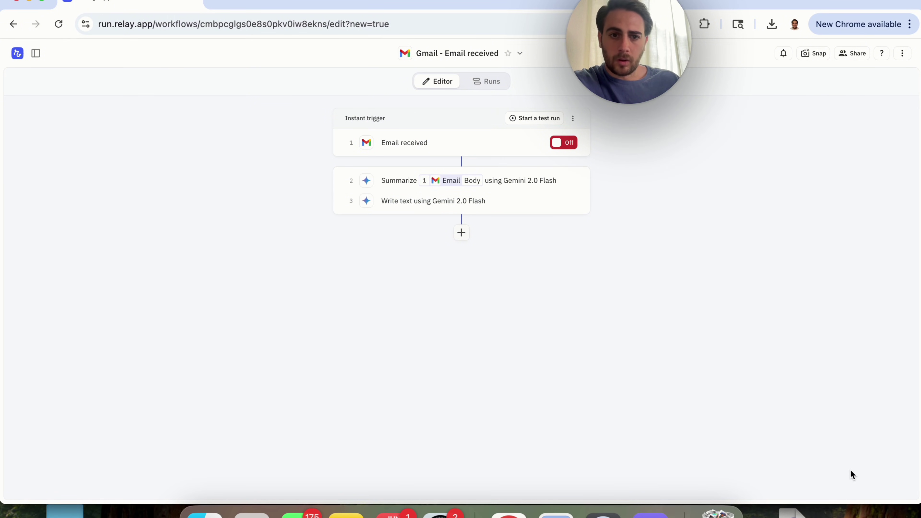
Add a Gmail Send email step addressed to the incoming email's From address
left_click(461, 233)
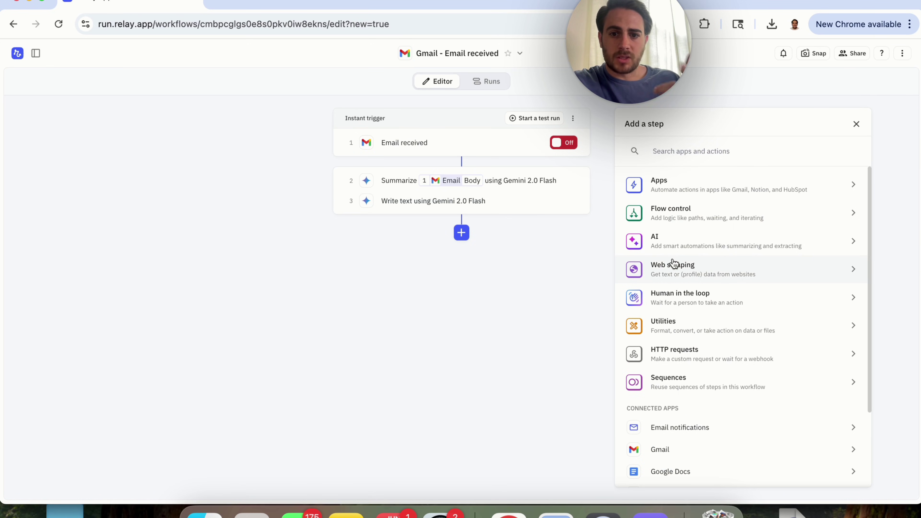
type("gma")
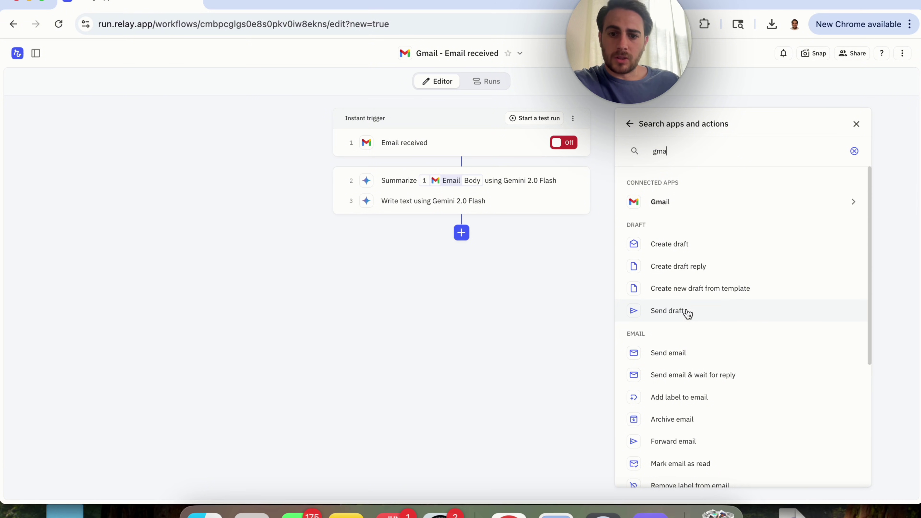
left_click(688, 359)
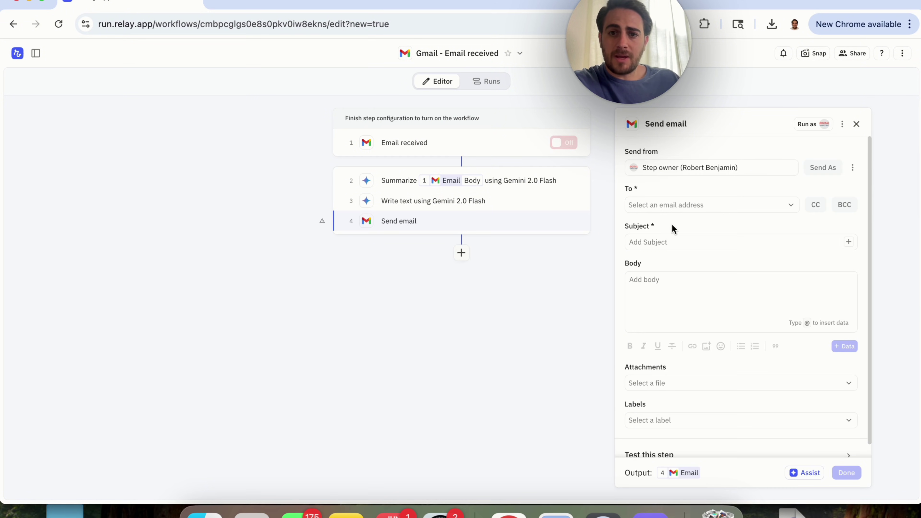
left_click(673, 205)
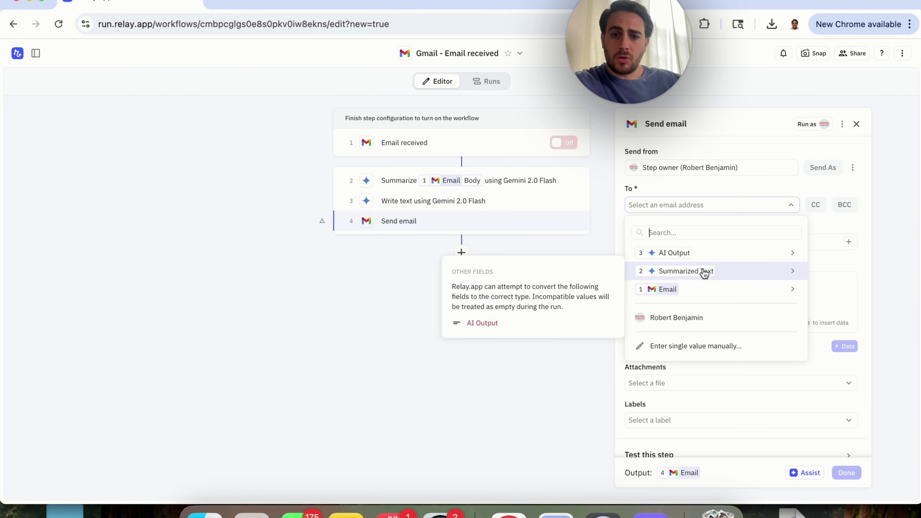
mouse_move(716, 297)
mouse_move(606, 293)
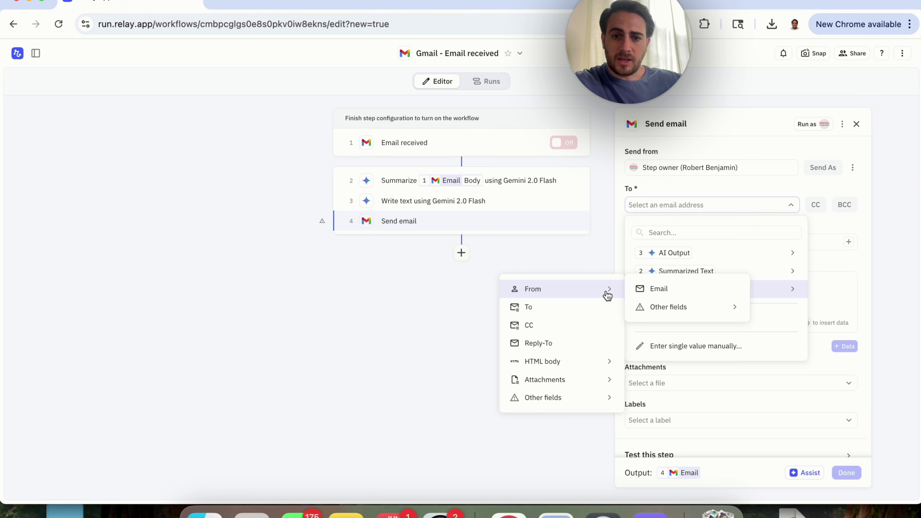
left_click(662, 292)
Set the email subject to the trigger email's Subject
left_click(681, 240)
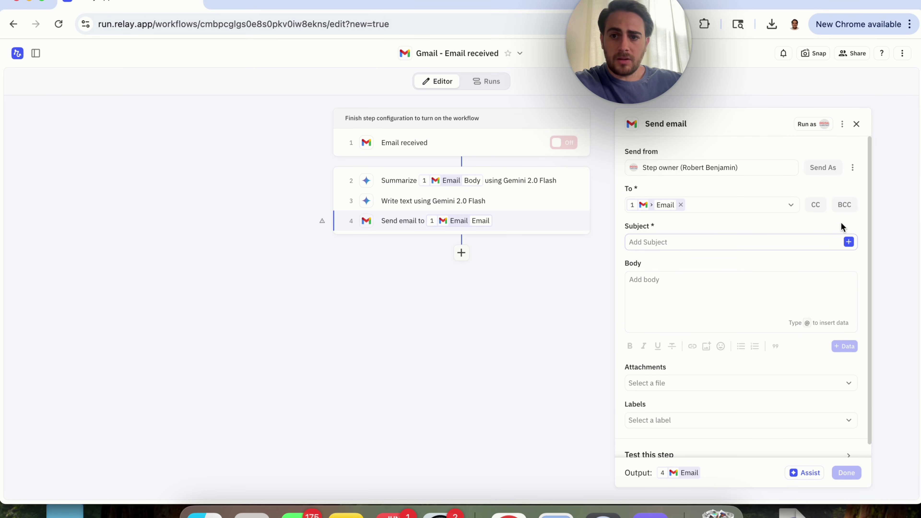
left_click(778, 285)
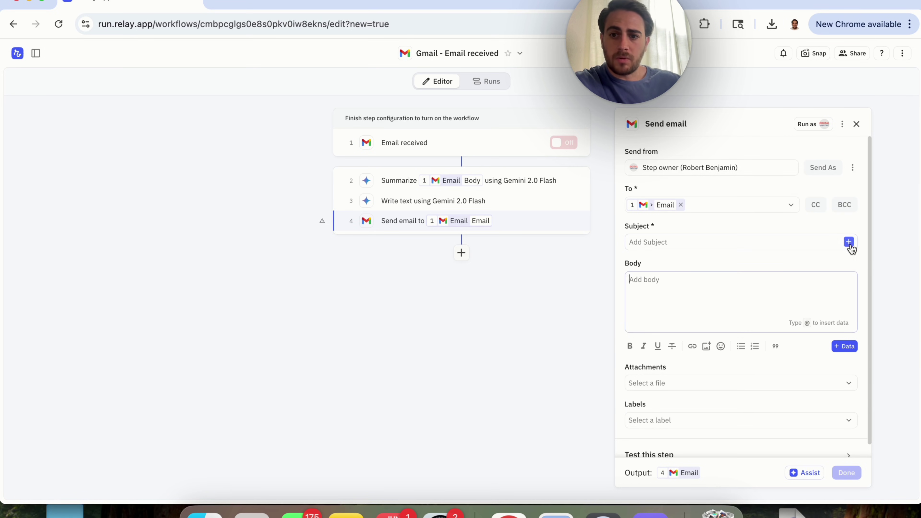
left_click(848, 242)
mouse_move(734, 321)
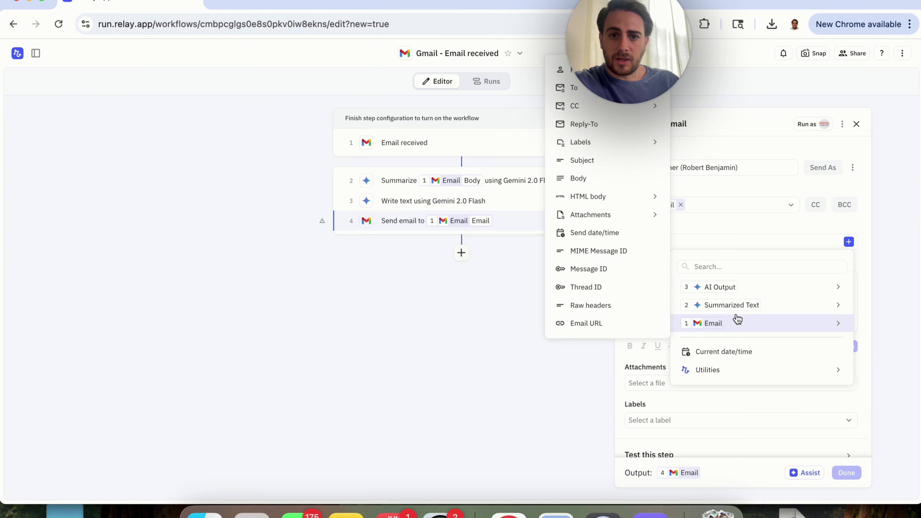
mouse_move(608, 217)
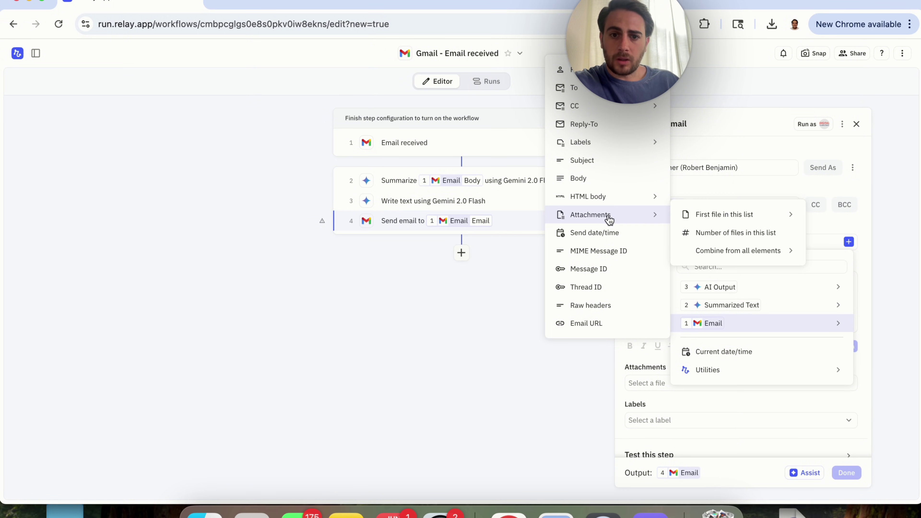
left_click(616, 162)
Fill the body with step 3's AI Output, finish the step, and switch the workflow on
left_click(667, 294)
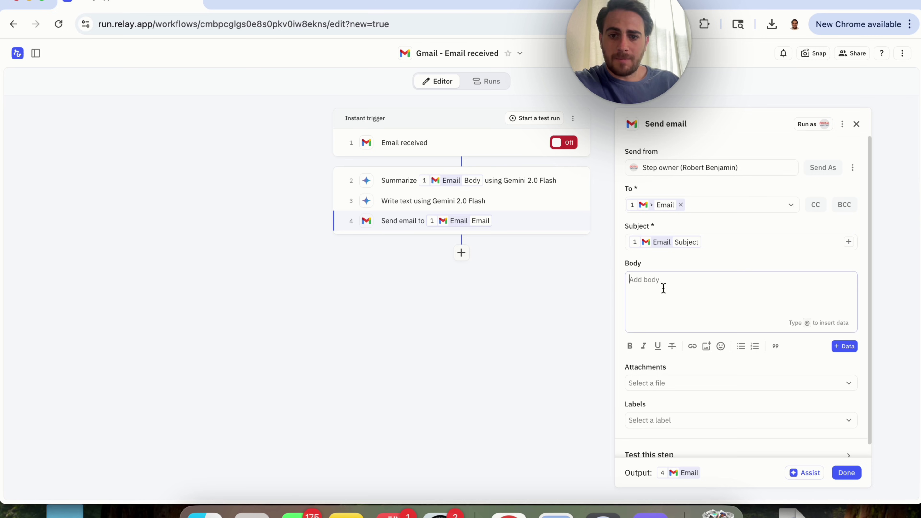
left_click(842, 345)
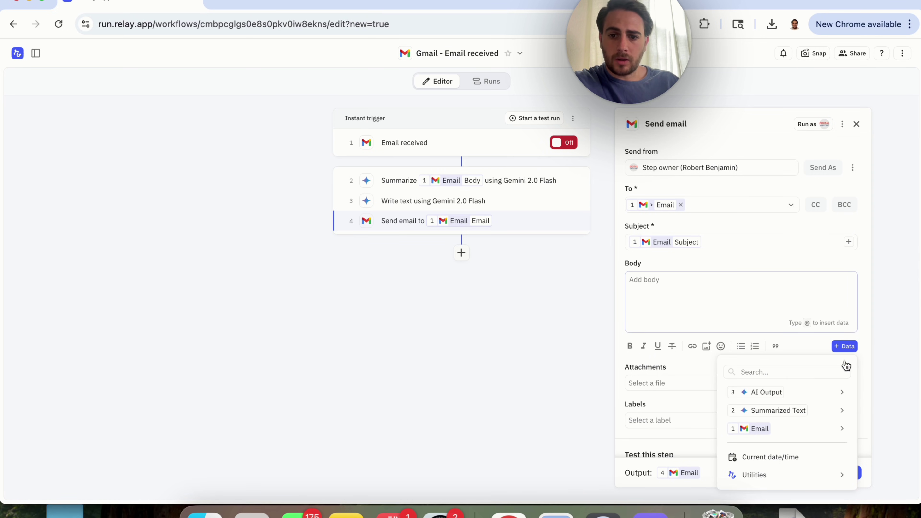
mouse_move(835, 389)
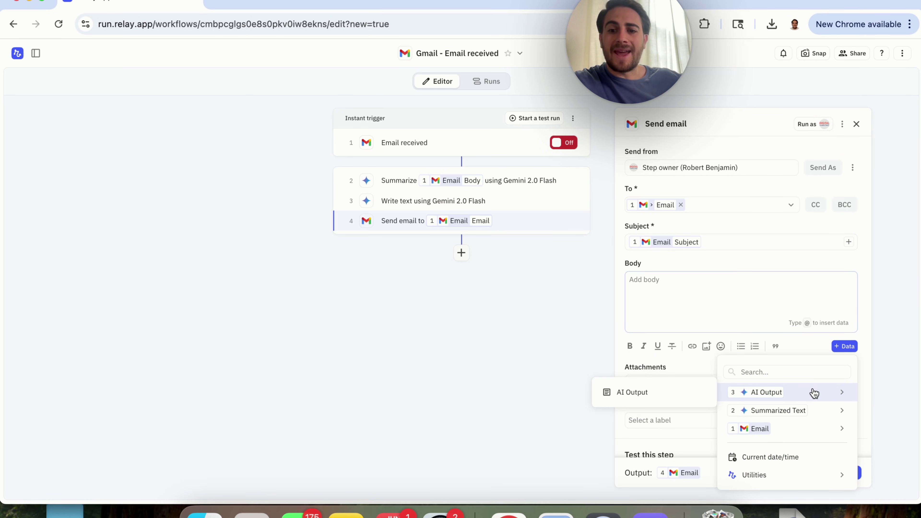
left_click(687, 391)
scroll(764, 350, "down", 1)
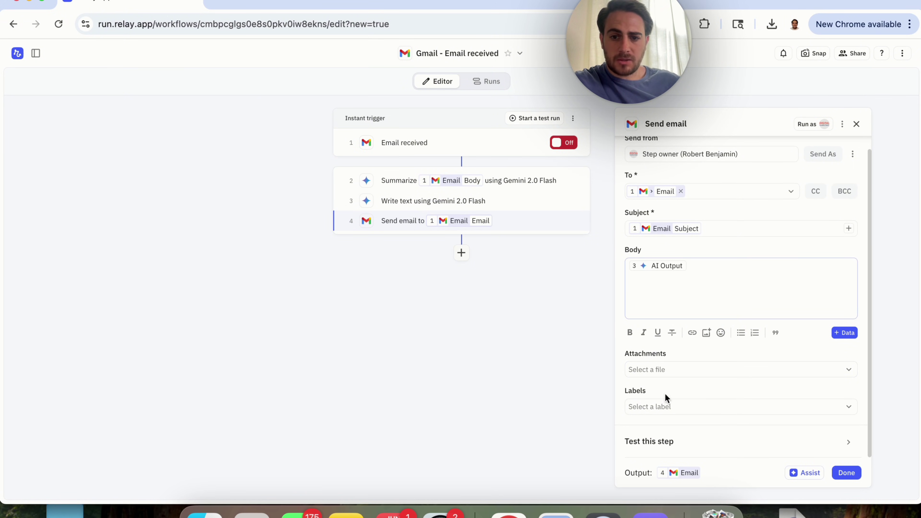
left_click(854, 473)
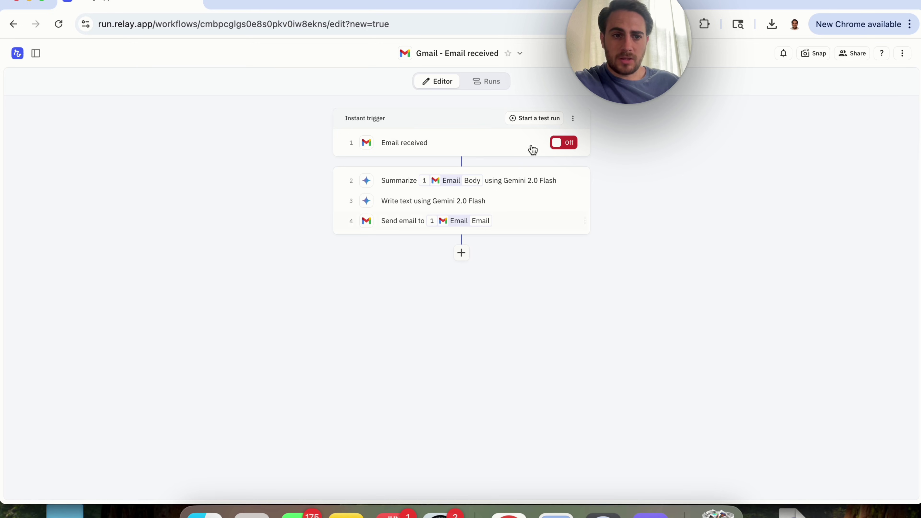
left_click(568, 149)
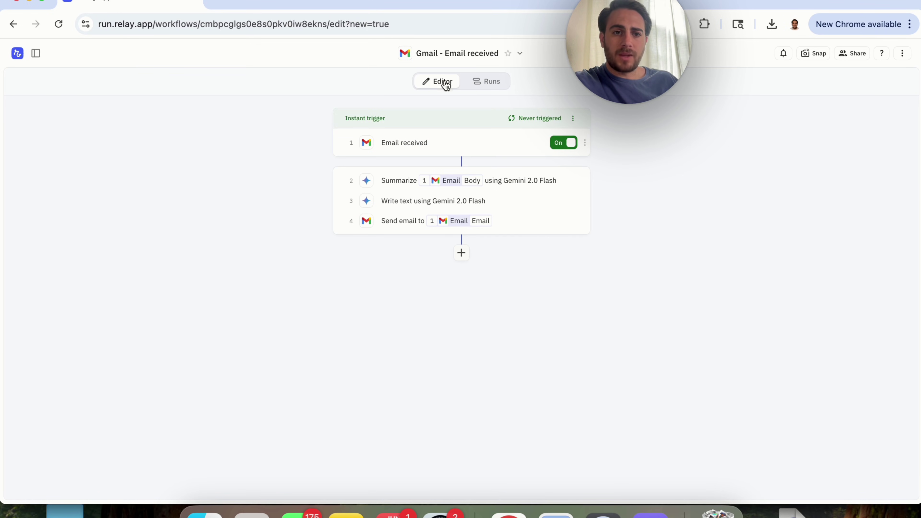
Open Gmail in a new tab and compose an email to your own address
left_click(229, 3)
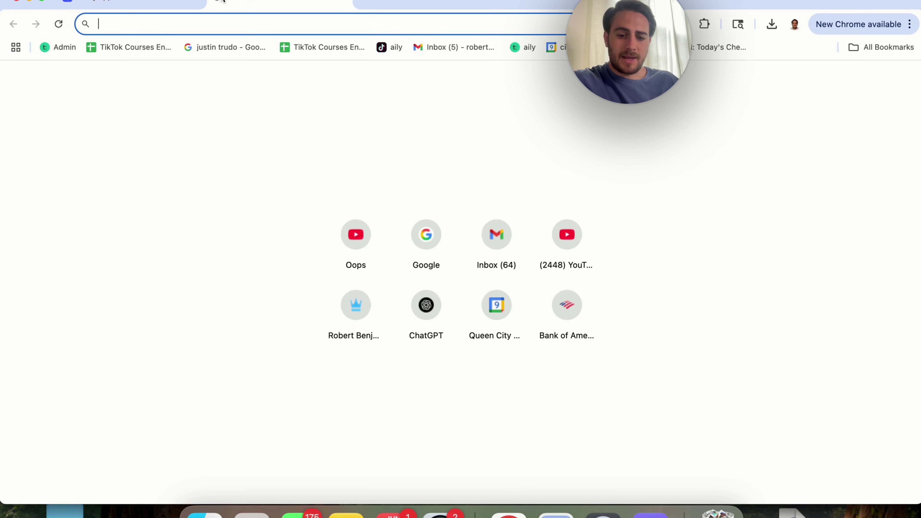
type("m")
key("Return")
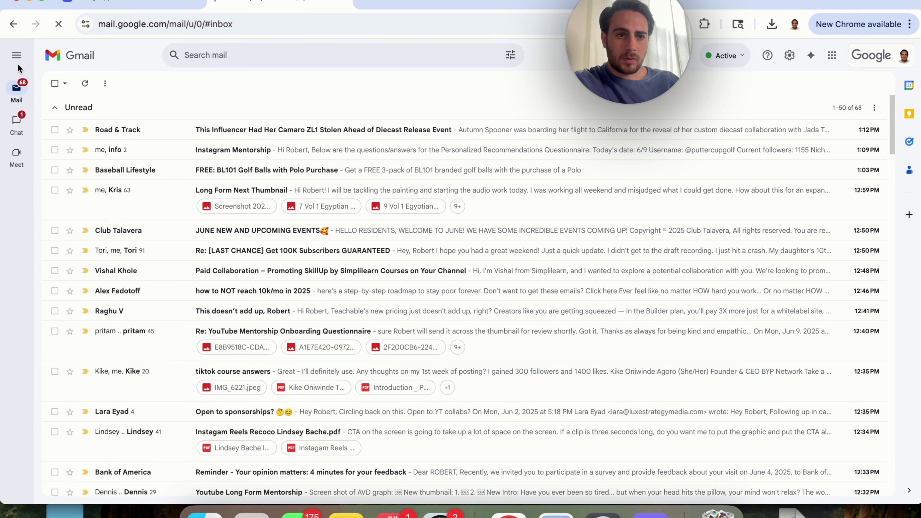
left_click(17, 55)
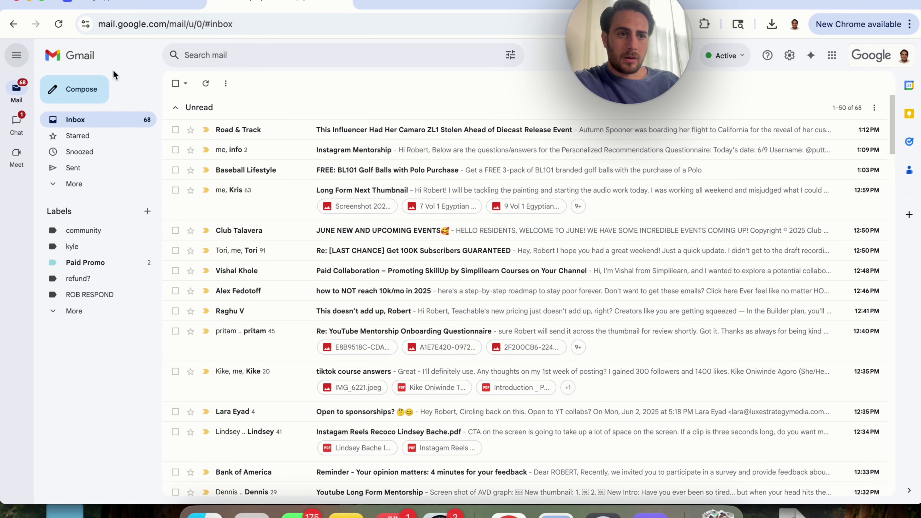
key("c")
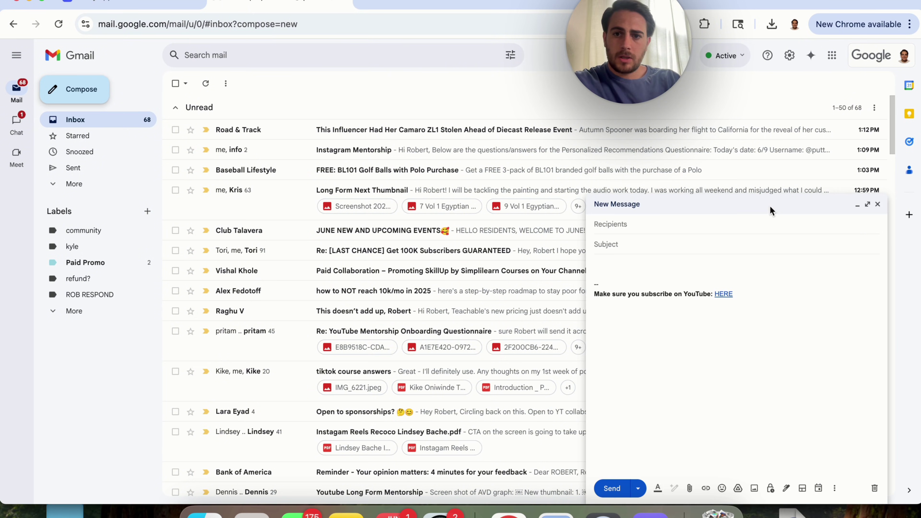
left_click(649, 227)
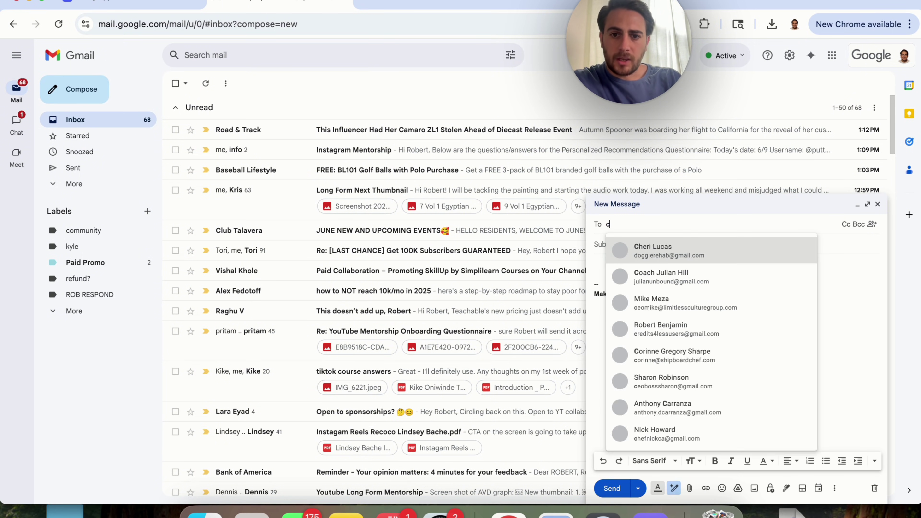
type("rob")
left_click(650, 251)
left_click(622, 251)
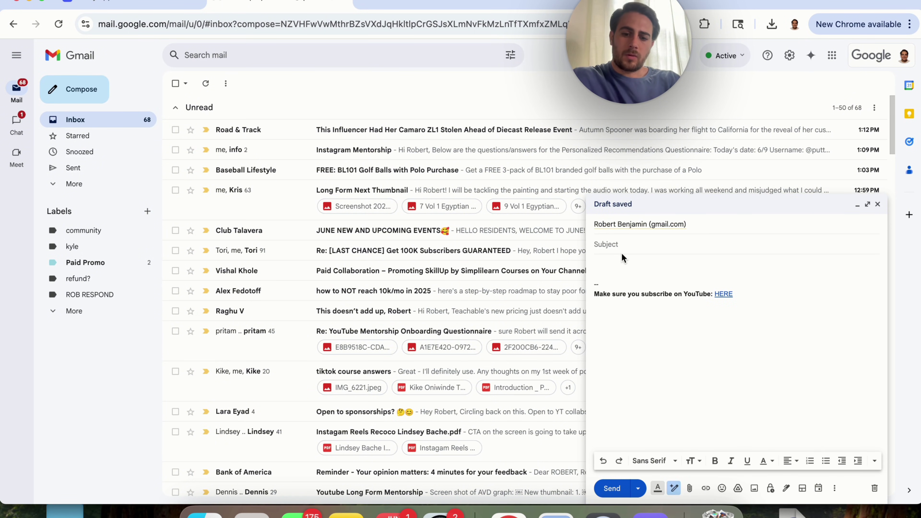
Send it titled 'sponsorship request' with body 'I would like to sponsor your channel. Are you open to this?'
type("sponsor")
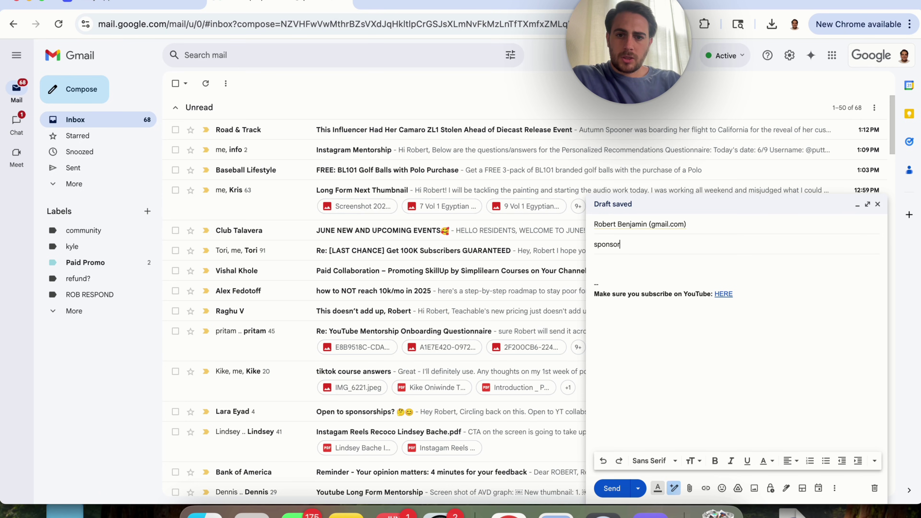
type("ship request")
key("Tab")
key("ctrl+a")
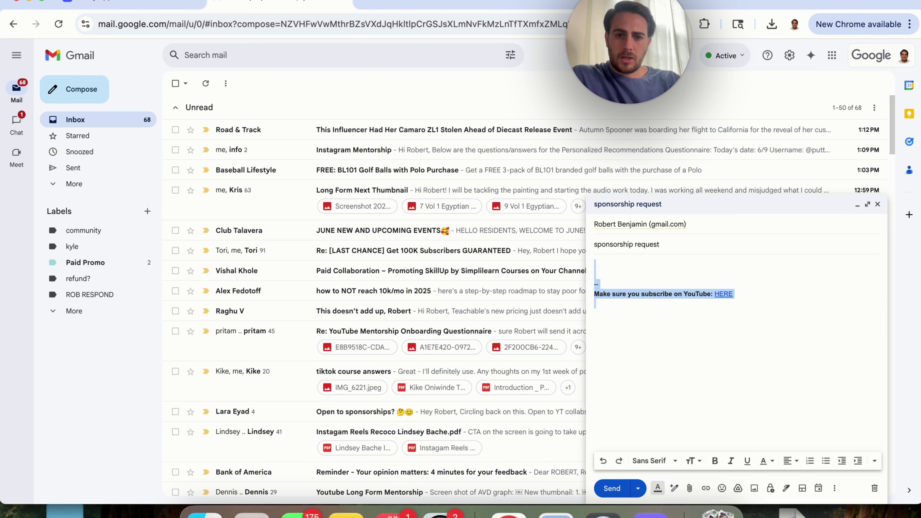
type("I would like to")
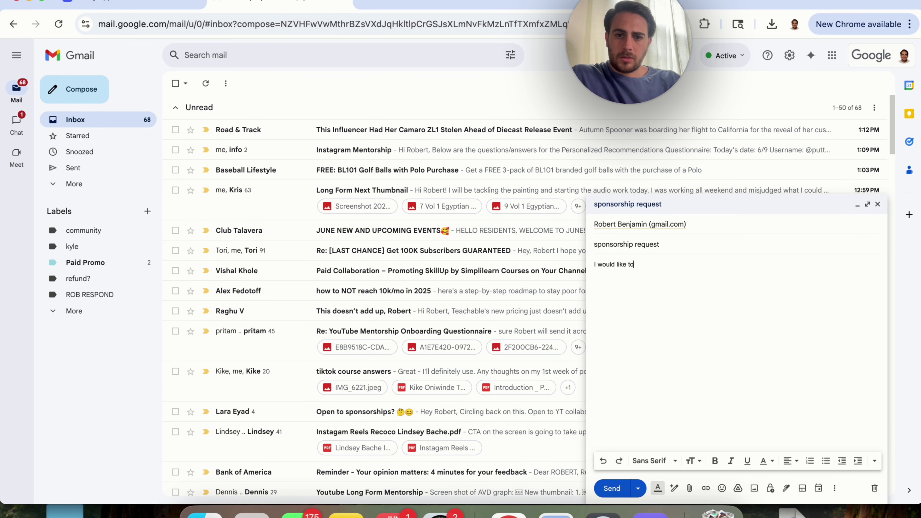
type(" sponsor your channel. Are you open to")
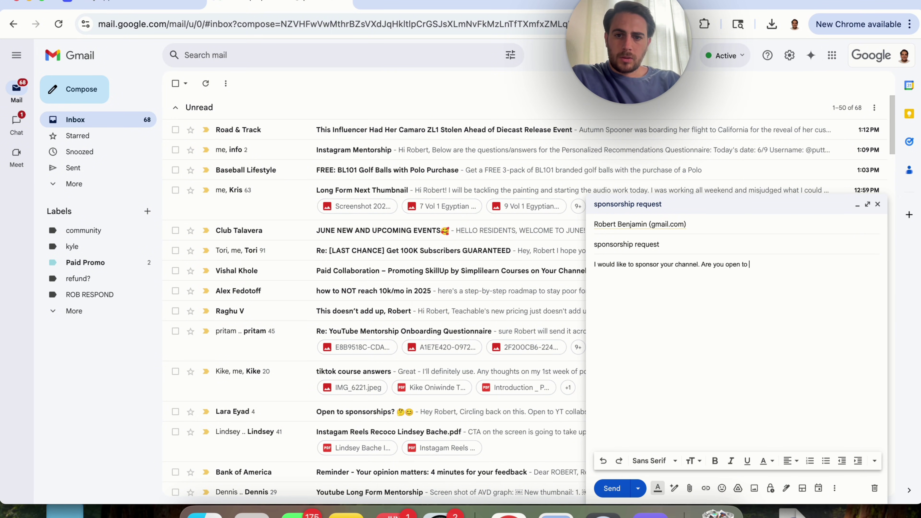
type(" this?")
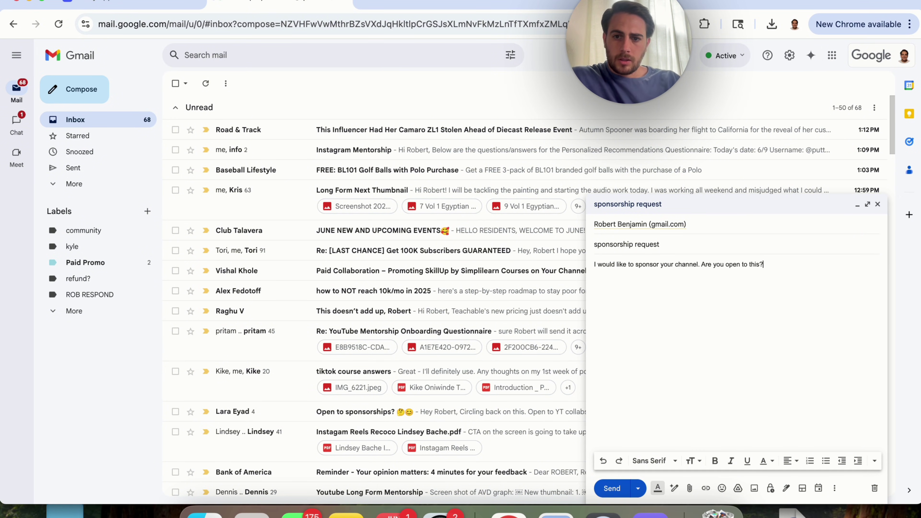
left_click(615, 489)
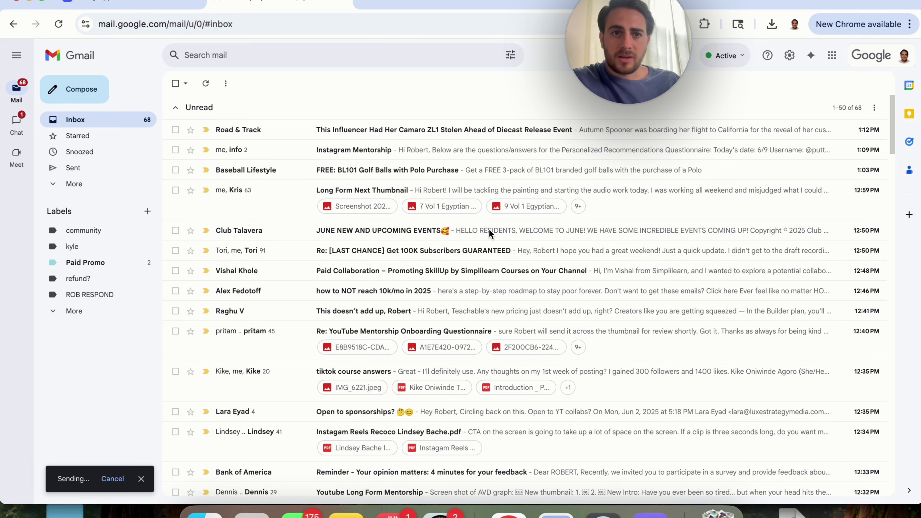
left_click(114, 10)
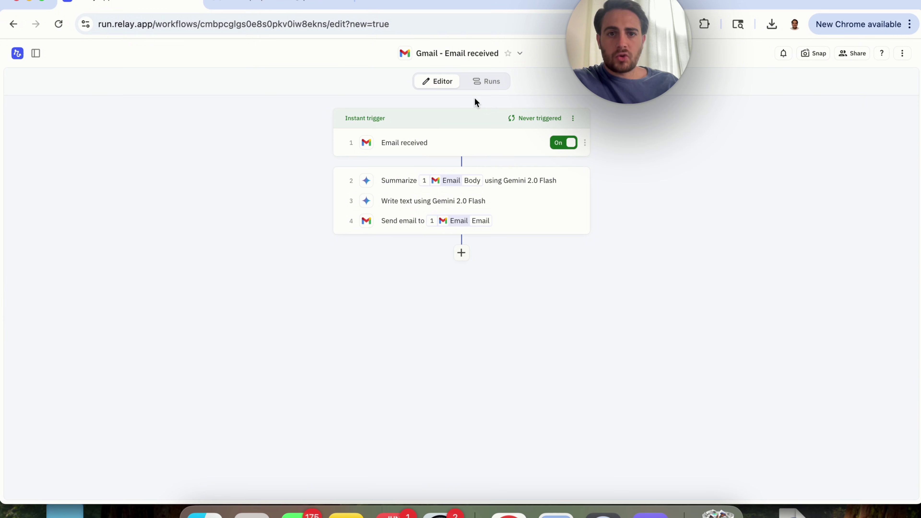
Reload the Relay.app workflow editor twice
left_click(405, 24)
key("Return")
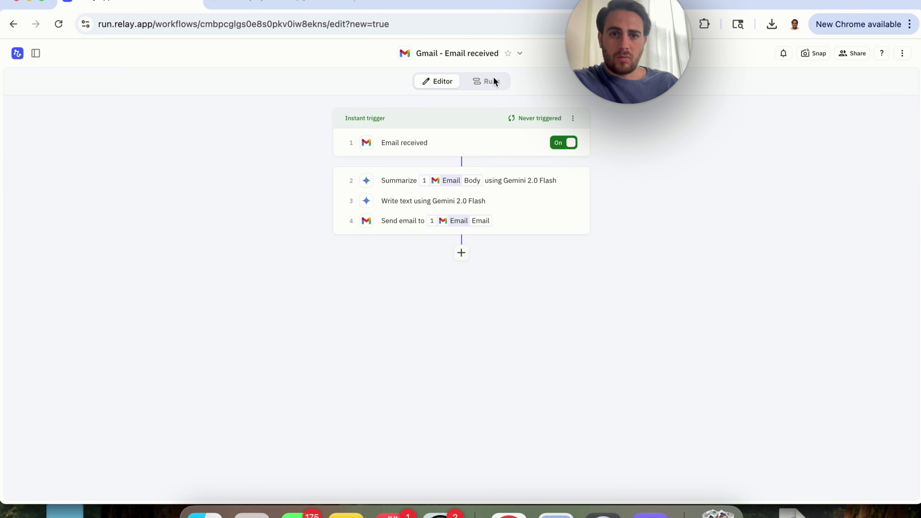
left_click(456, 24)
key("Return")
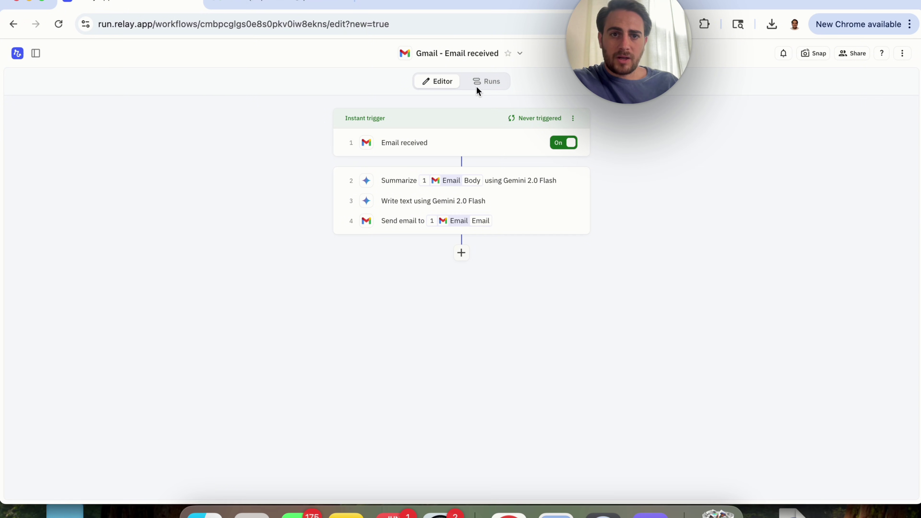
Reopen the Gmail - Email received workflow from the dashboard and view its Runs
left_click(15, 56)
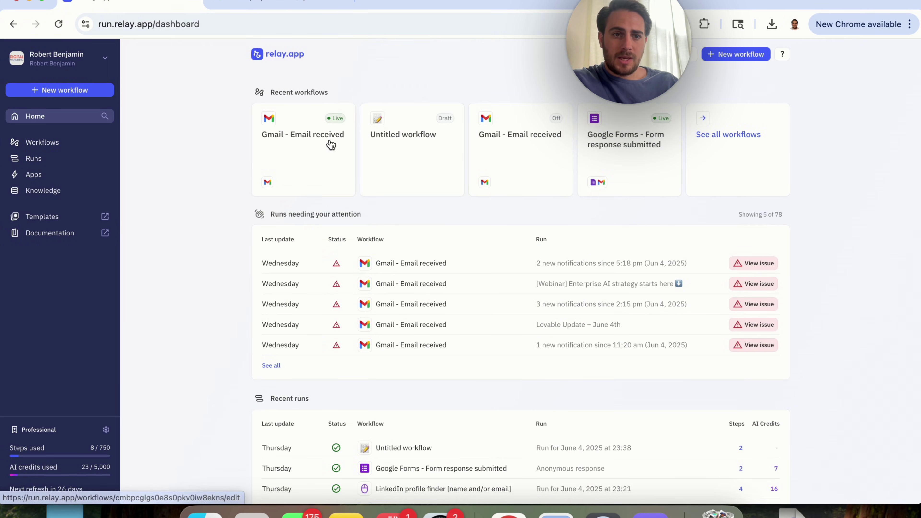
left_click(295, 156)
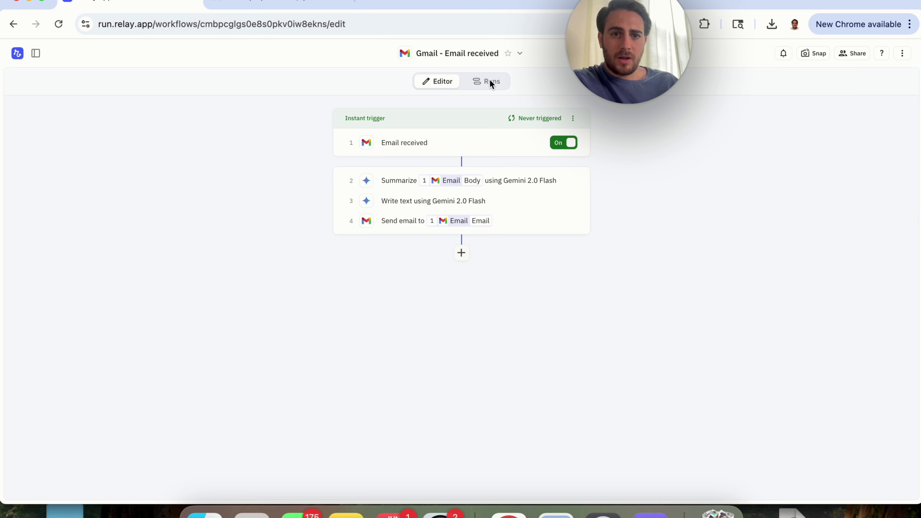
left_click(475, 18)
key("Return")
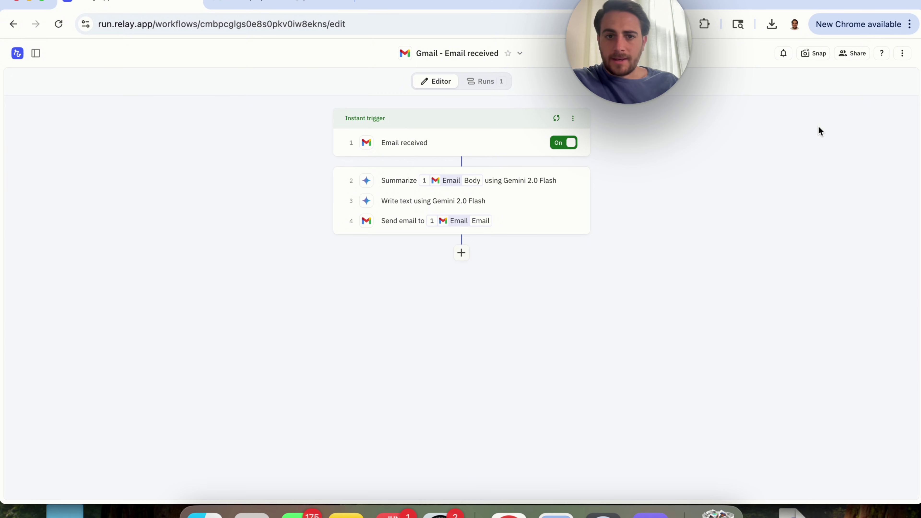
left_click(488, 82)
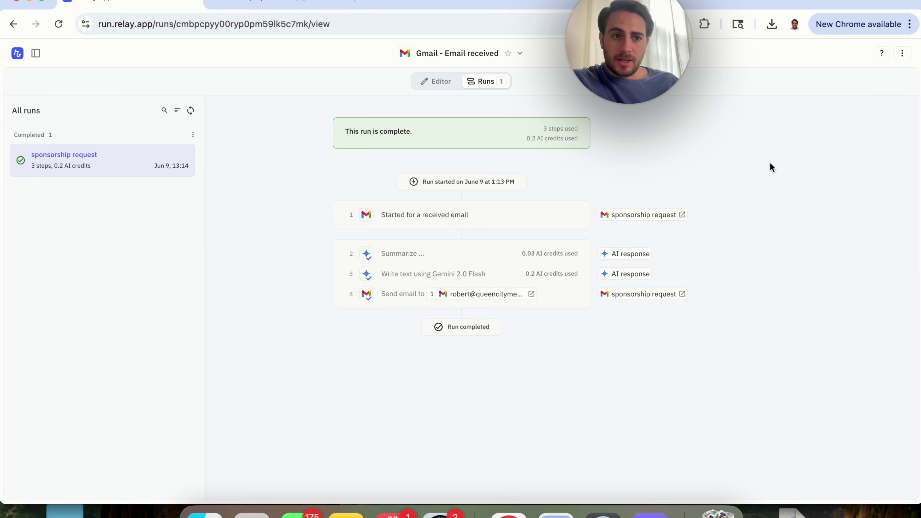
Refresh Gmail, read the automatic decline reply in the sponsorship request thread, then return to Relay
left_click(276, 3)
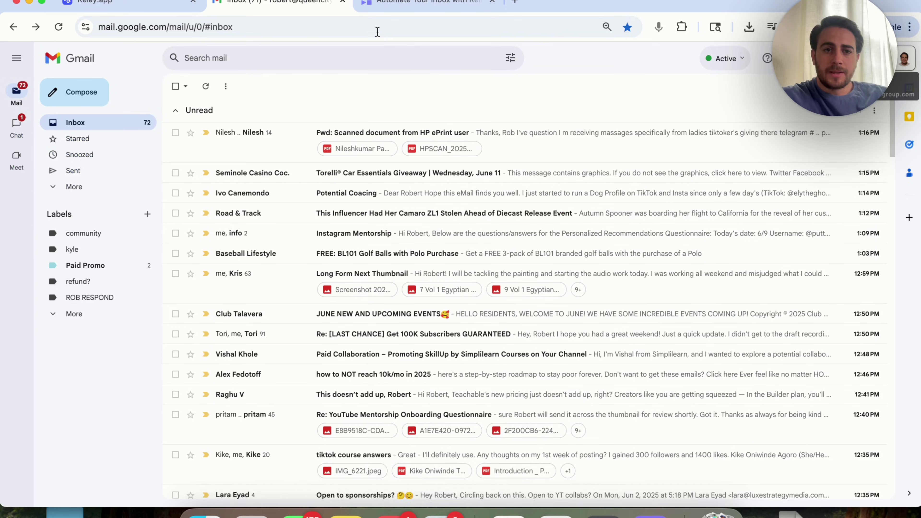
left_click(372, 28)
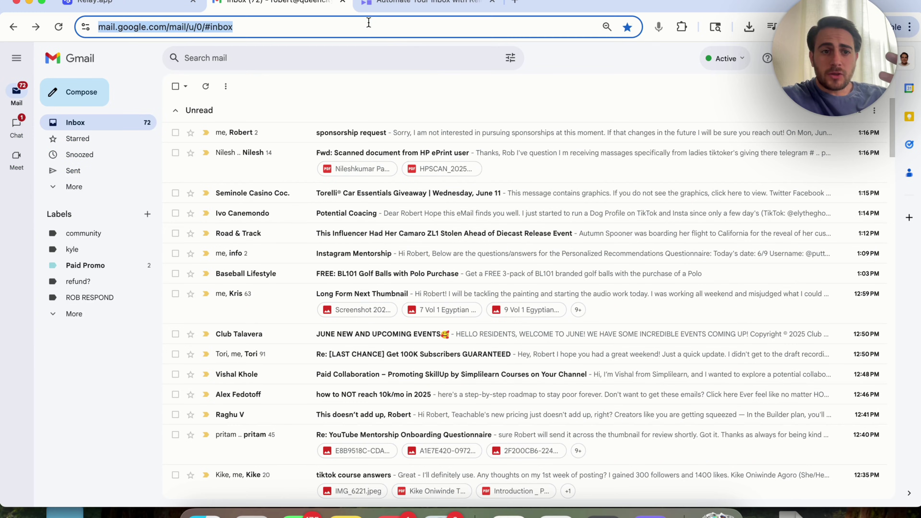
left_click(442, 135)
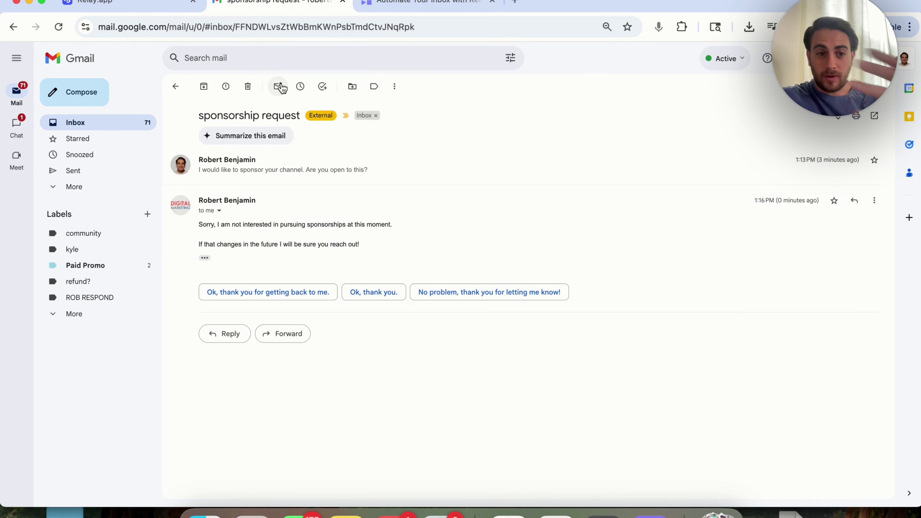
key("ctrl+shift+Tab")
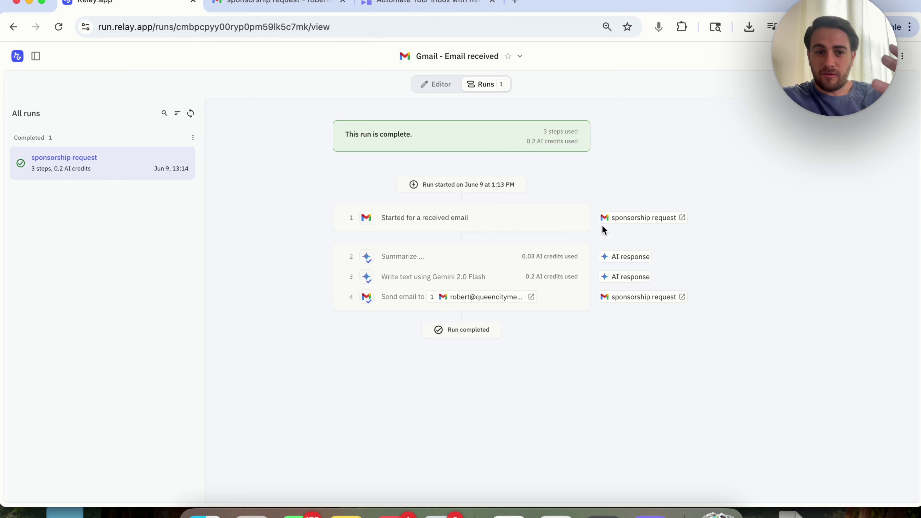
Switch the Email received trigger off in the editor and open the Templates gallery
left_click(435, 83)
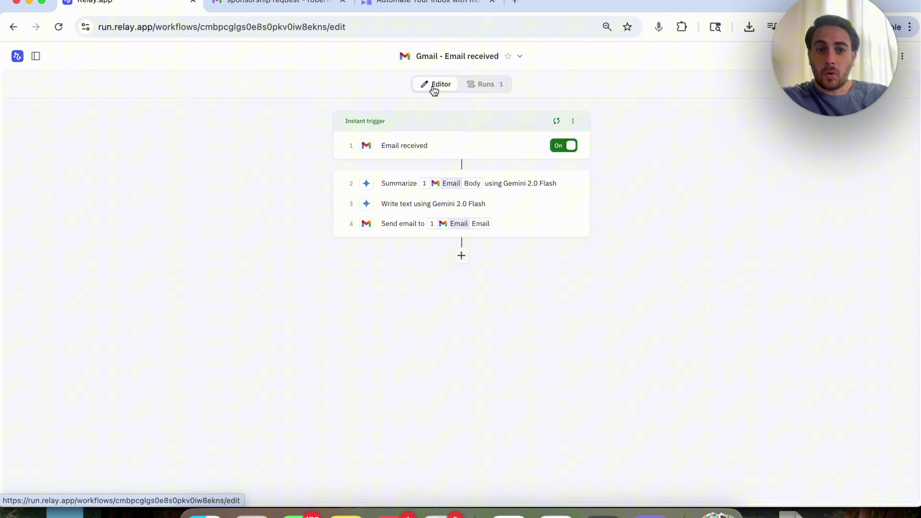
left_click(563, 145)
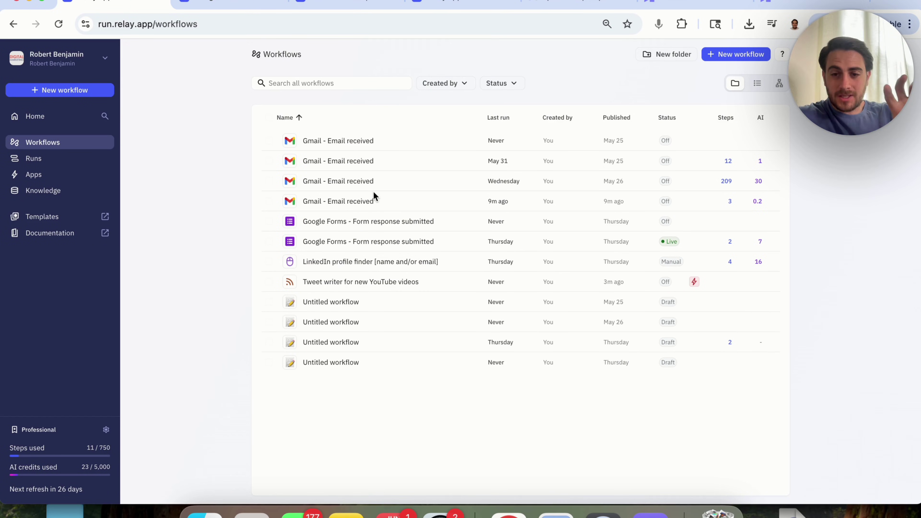
left_click(54, 218)
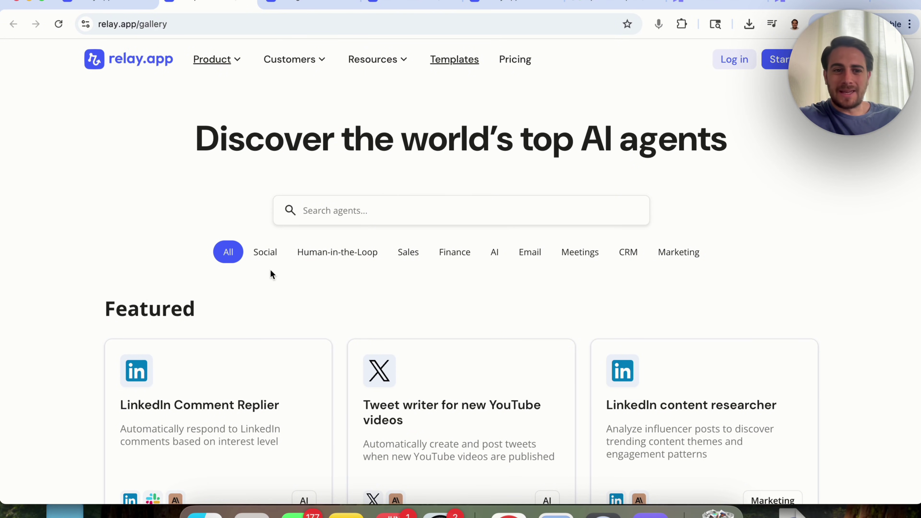
Browse the Social, Human-in-the-Loop, Sales, Finance, AI, Email, Meetings and CRM categories, ending on Marketing
left_click(265, 251)
left_click(311, 253)
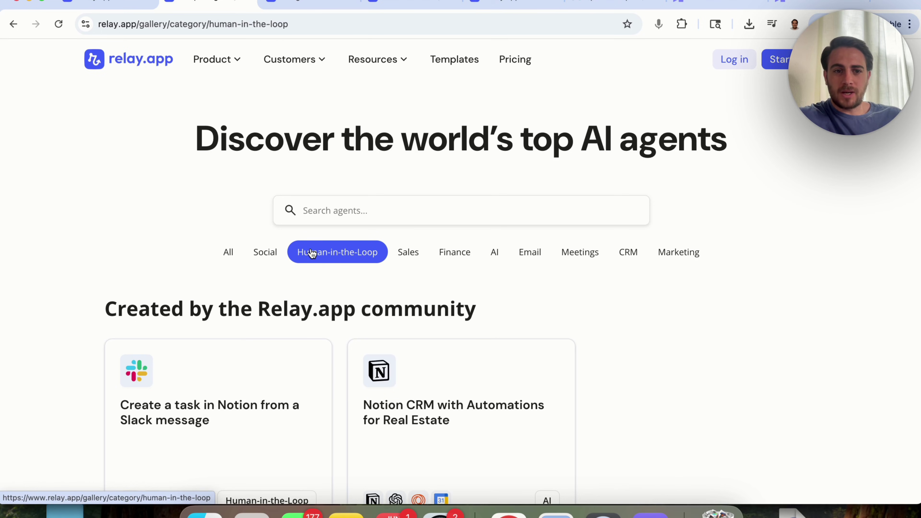
left_click(407, 252)
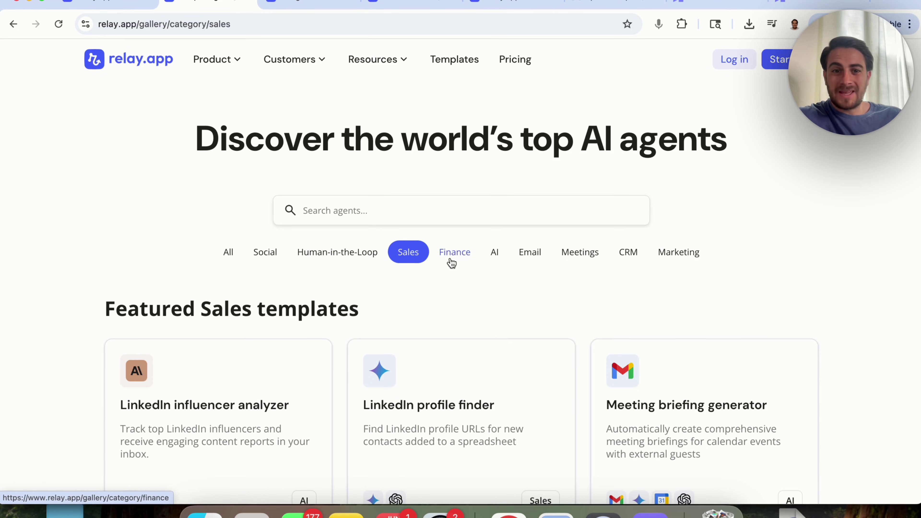
left_click(459, 260)
left_click(495, 254)
left_click(530, 253)
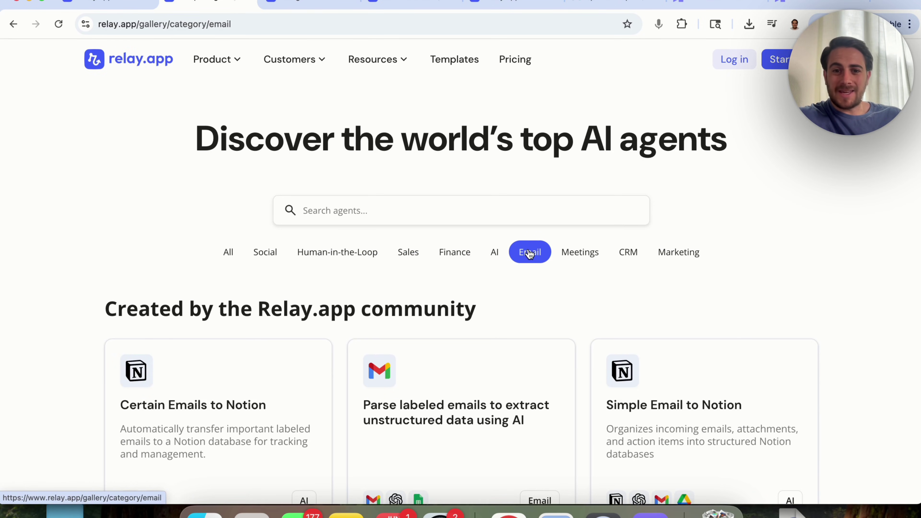
left_click(587, 253)
left_click(631, 252)
left_click(670, 252)
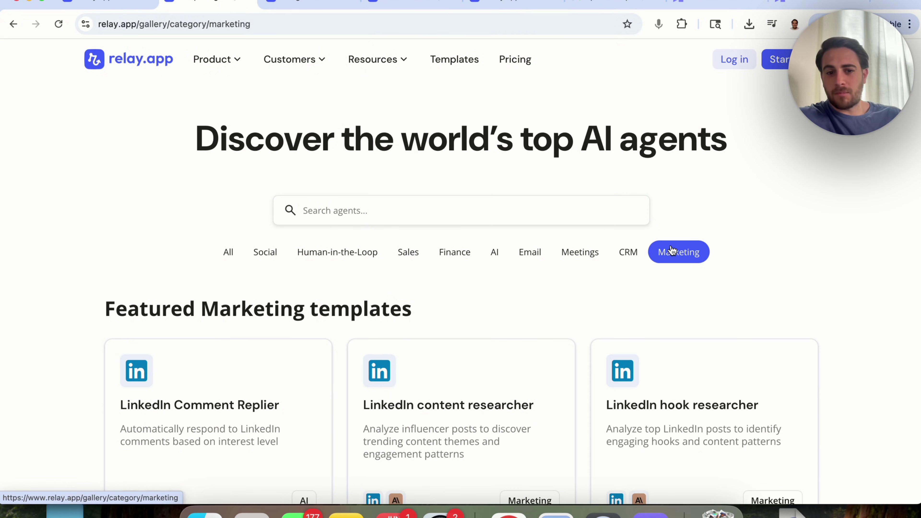
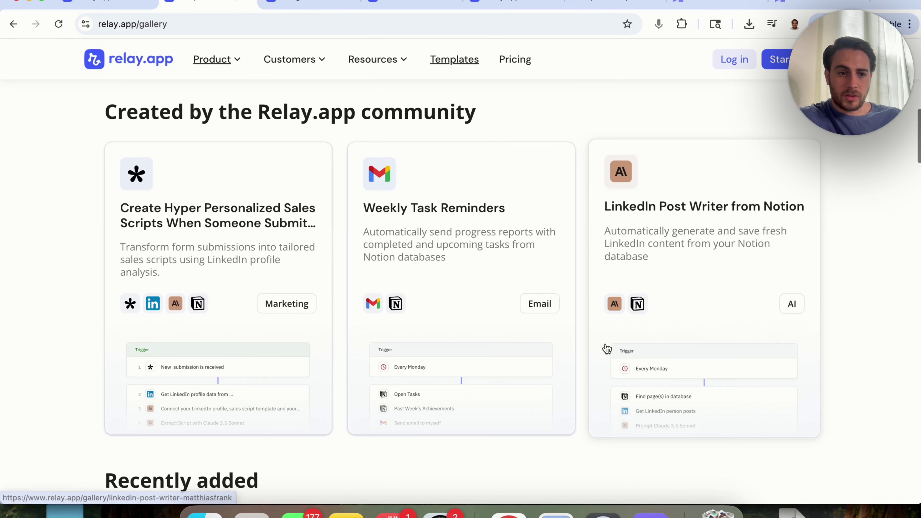
Scroll the Recently added templates until the LinkedIn Post Writer from Content Ideas card appears
scroll(610, 349, "up", 4)
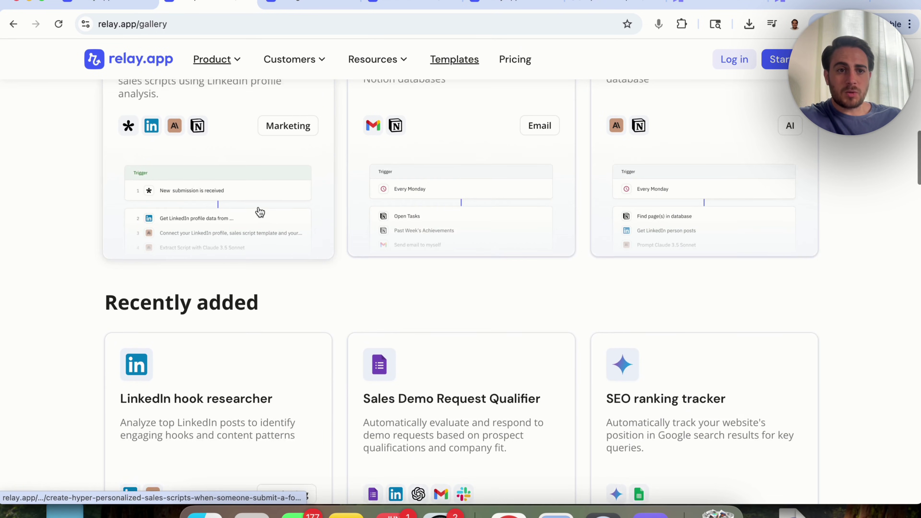
scroll(235, 232, "up", 2)
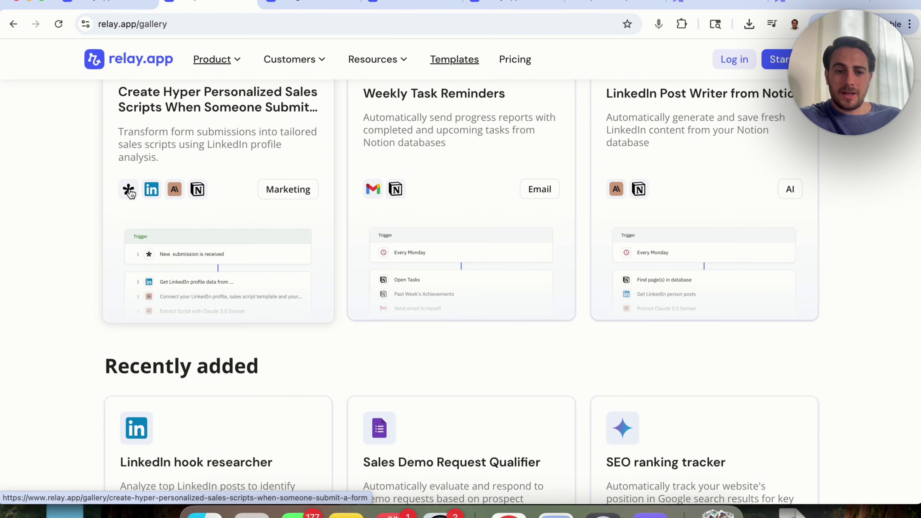
scroll(130, 194, "down", 6)
scroll(131, 194, "down", 1)
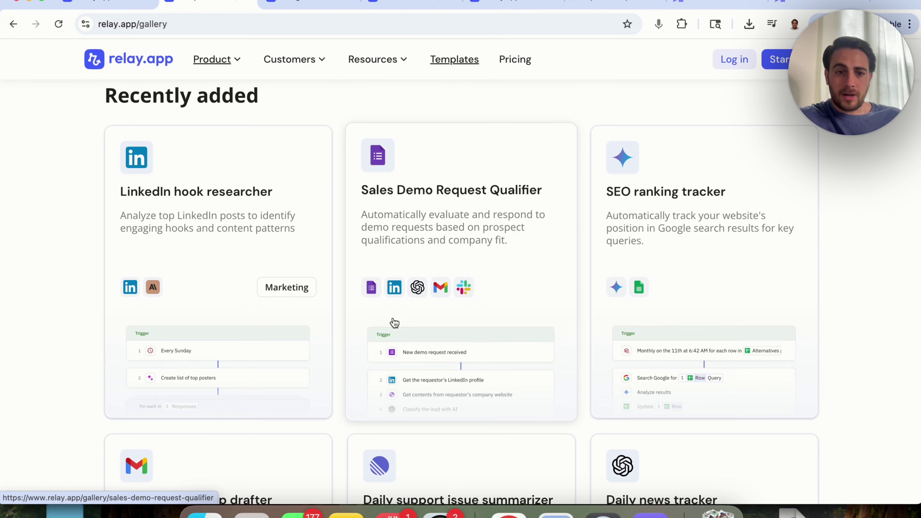
scroll(448, 341, "down", 6)
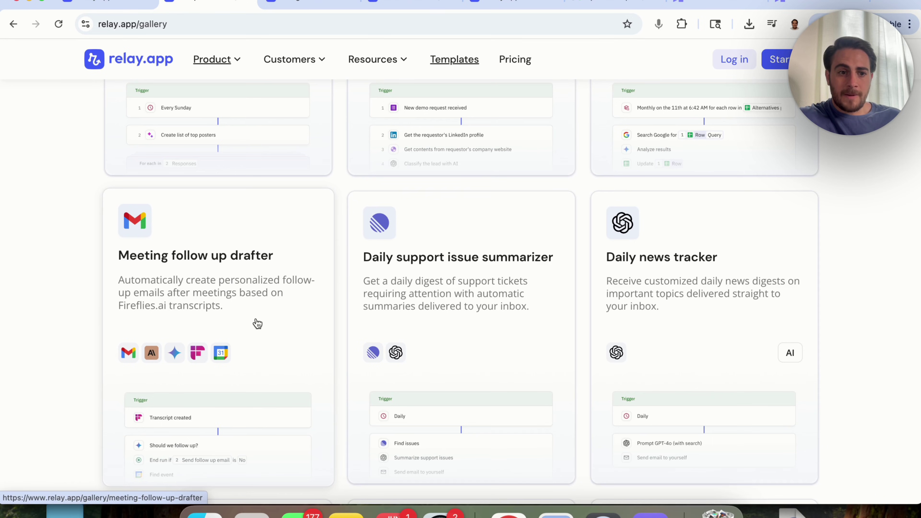
scroll(223, 399, "down", 5)
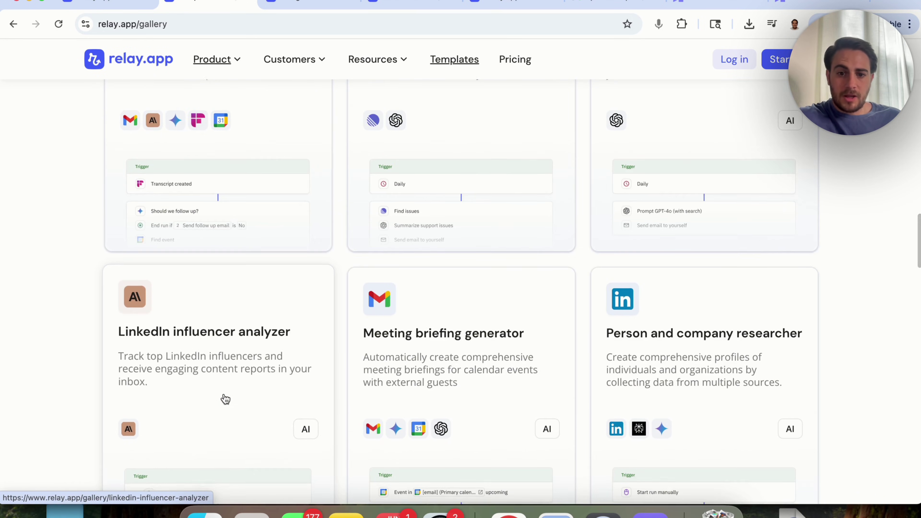
scroll(225, 399, "down", 2)
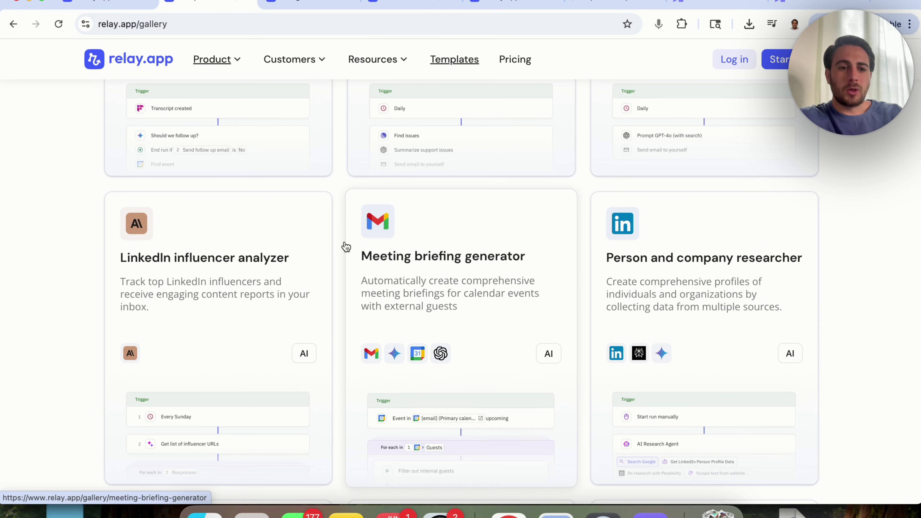
scroll(375, 321, "down", 3)
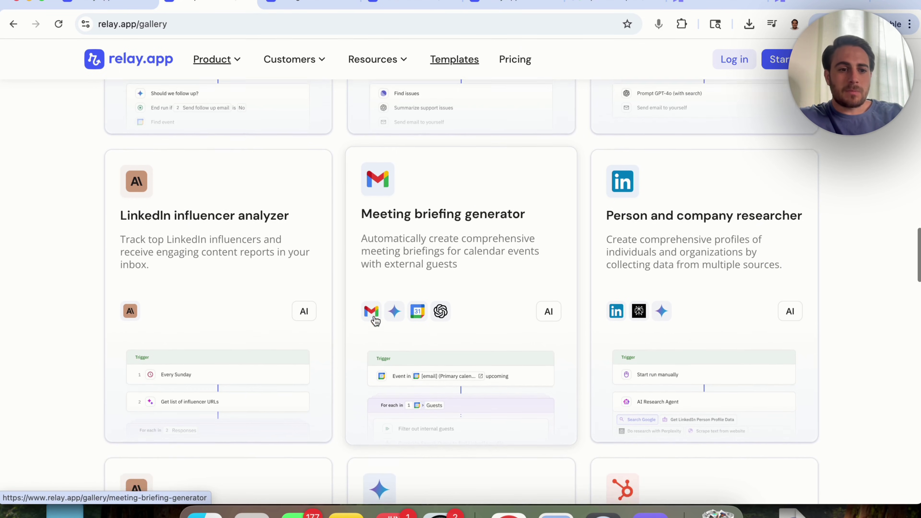
scroll(375, 321, "down", 13)
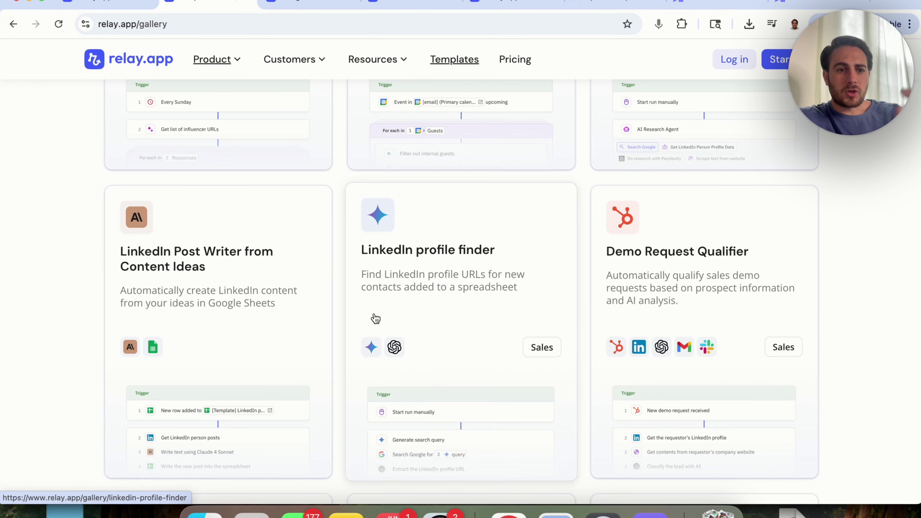
Open the LinkedIn Post Writer from Content Ideas template and choose 'Use this template'
left_click(284, 274)
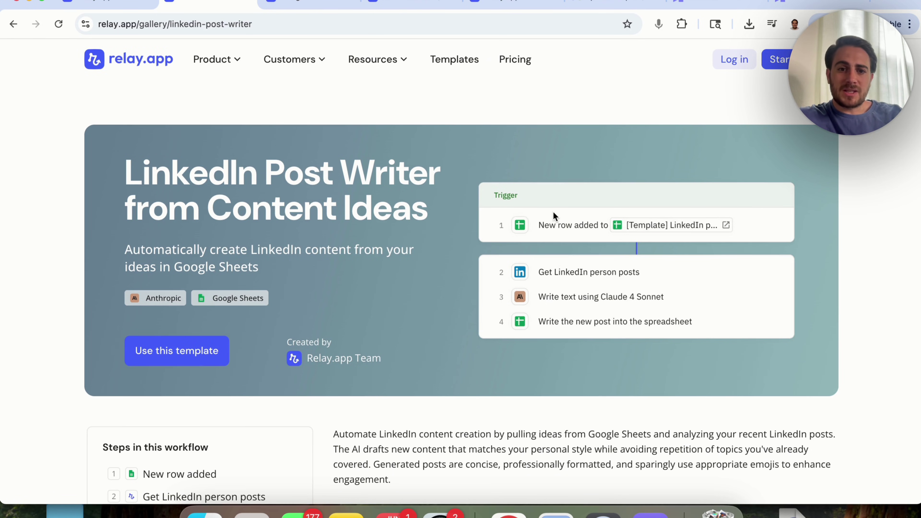
scroll(445, 343, "down", 10)
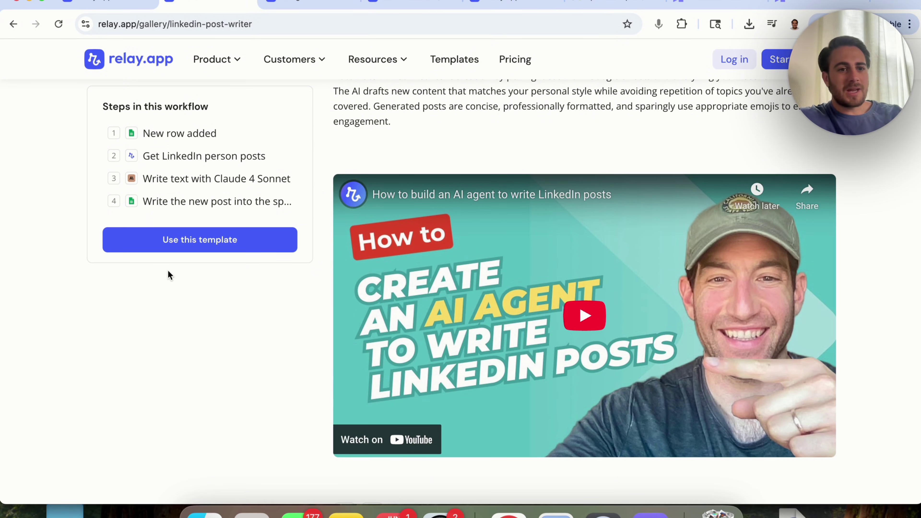
left_click(165, 253)
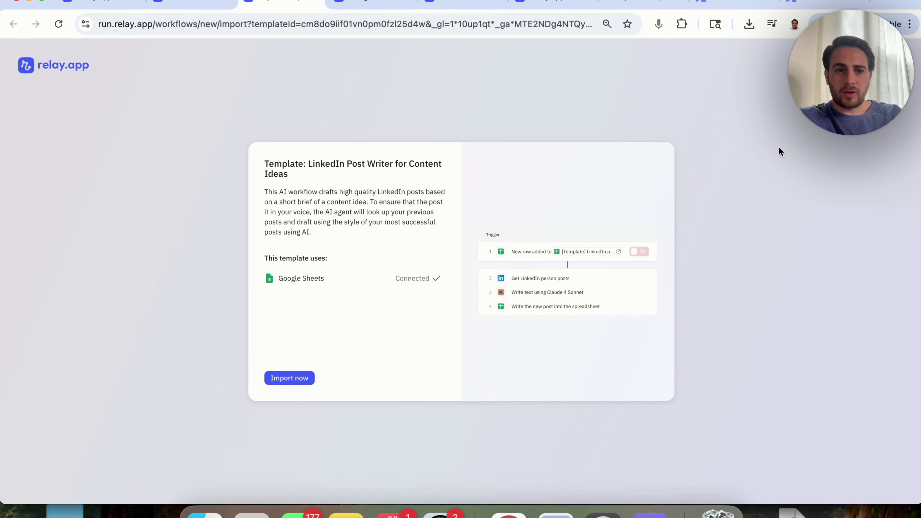
Import the template, then return to the Workflows list tab to see it listed
left_click(293, 378)
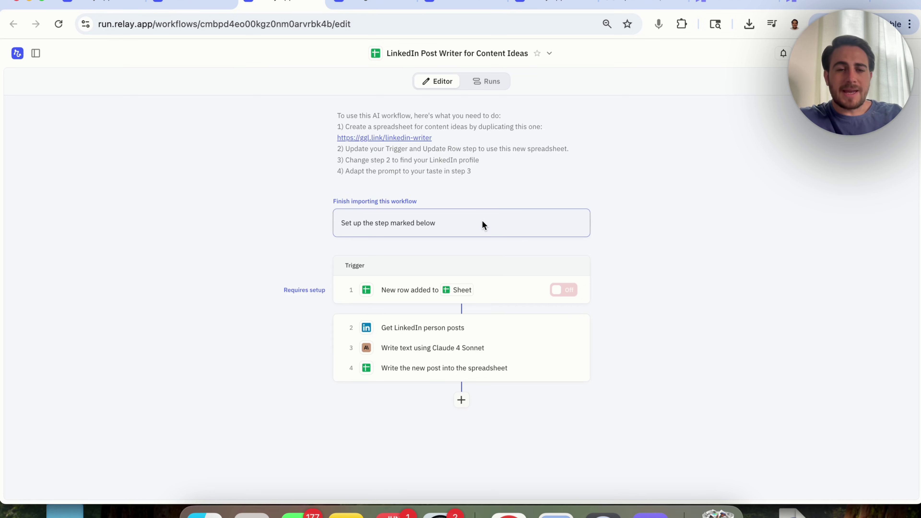
left_click(109, 5)
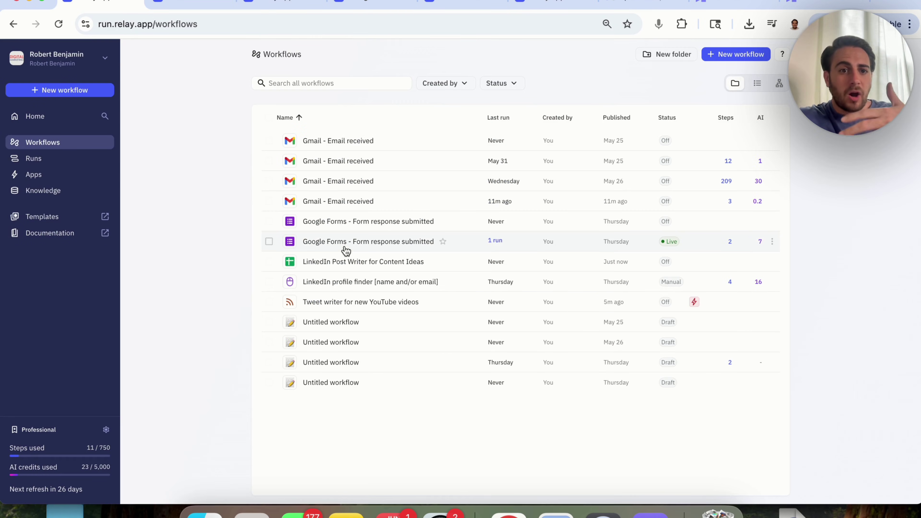